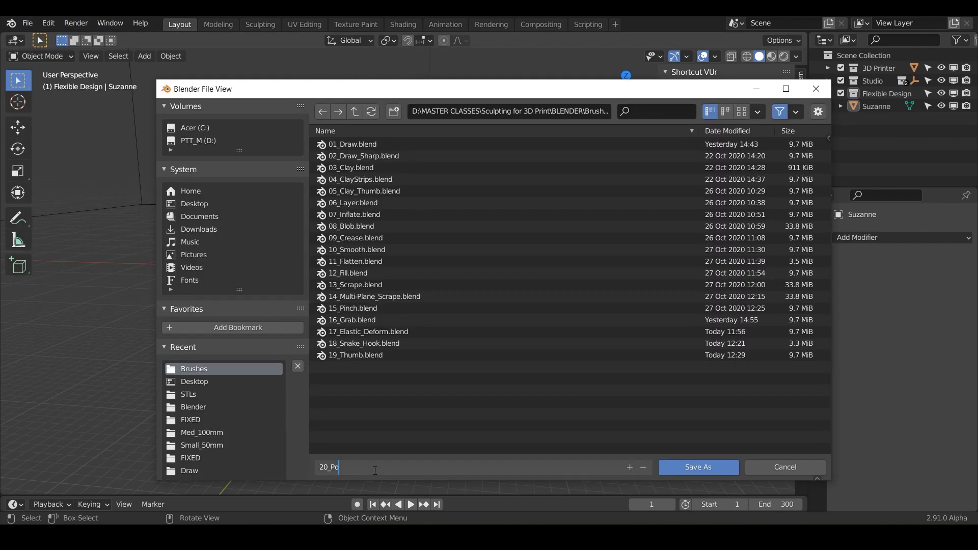
# Step: Save the scene as a new Blender file numbered 20 in the Brushes folder
pyautogui.press('Return')
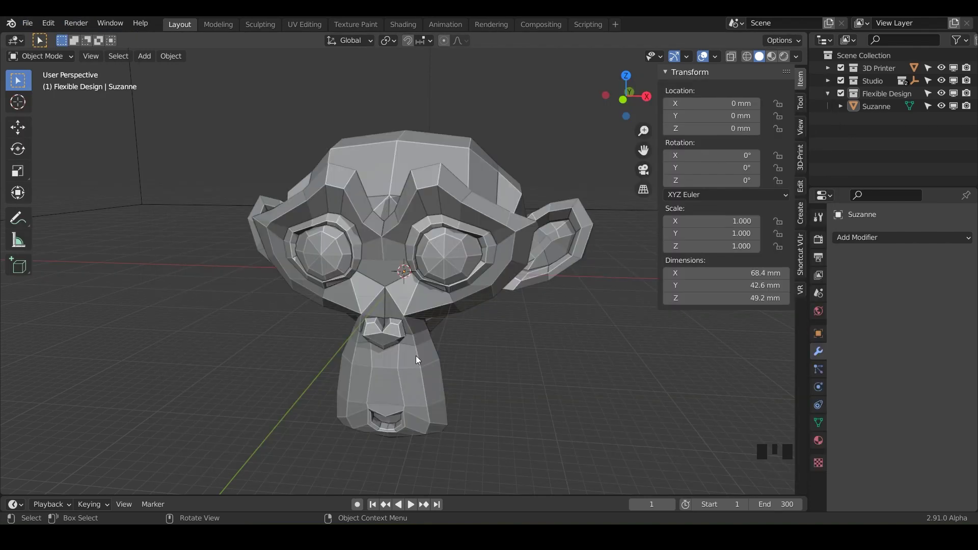
# Step: Select Suzanne and switch the viewport lighting to MatCap with the multicoloured blue, purple and green material
pyautogui.click(467, 199)
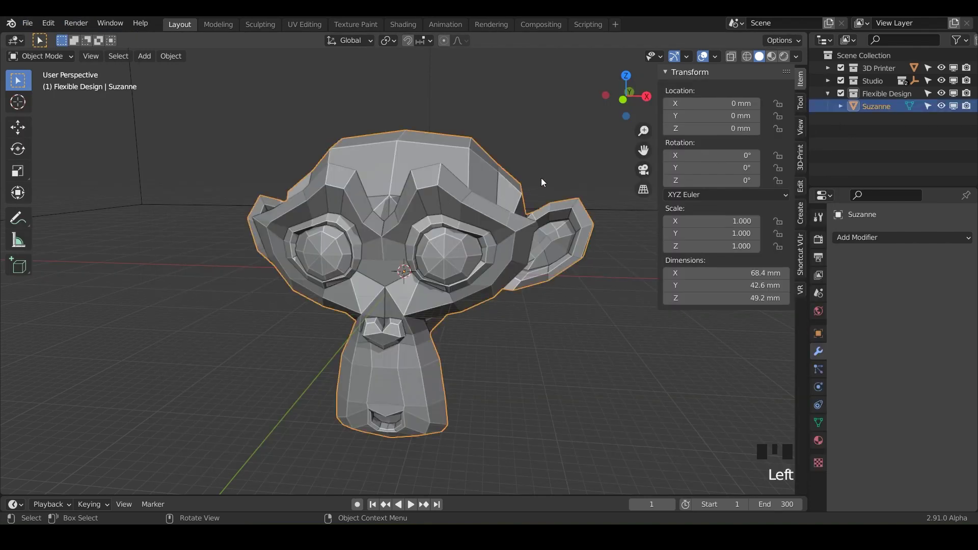
pyautogui.click(797, 57)
pyautogui.click(778, 117)
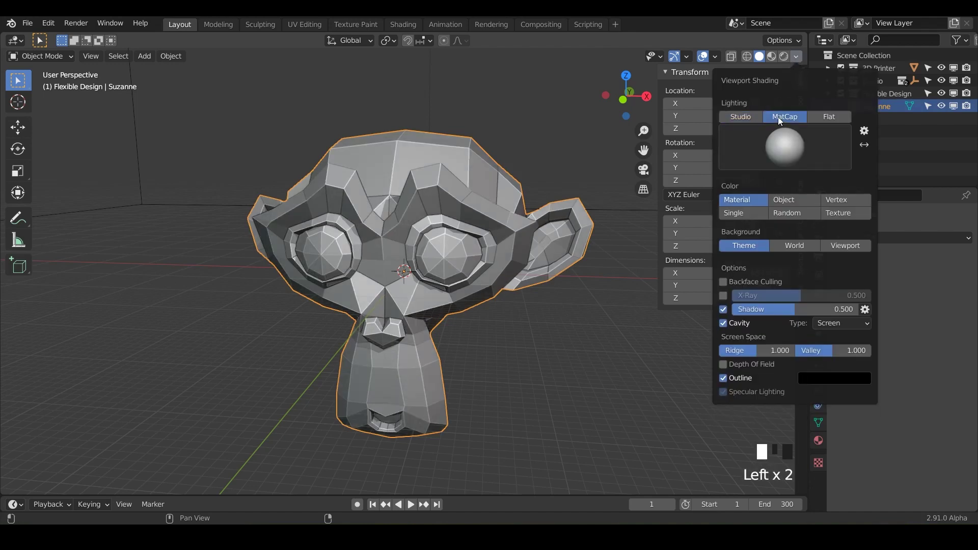
pyautogui.click(790, 149)
pyautogui.click(792, 191)
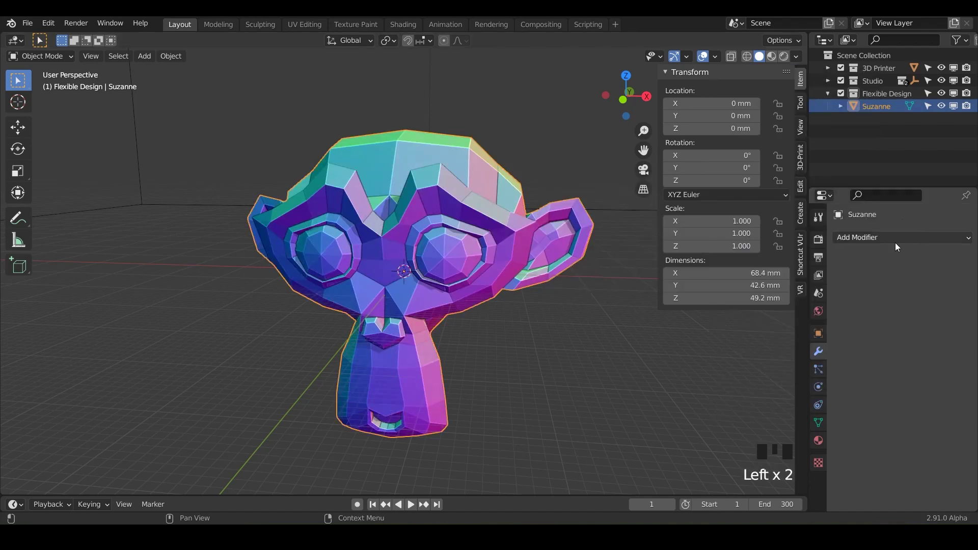
# Step: Add a Multiresolution modifier to Suzanne and subdivide it to level 5
pyautogui.click(898, 237)
pyautogui.click(748, 383)
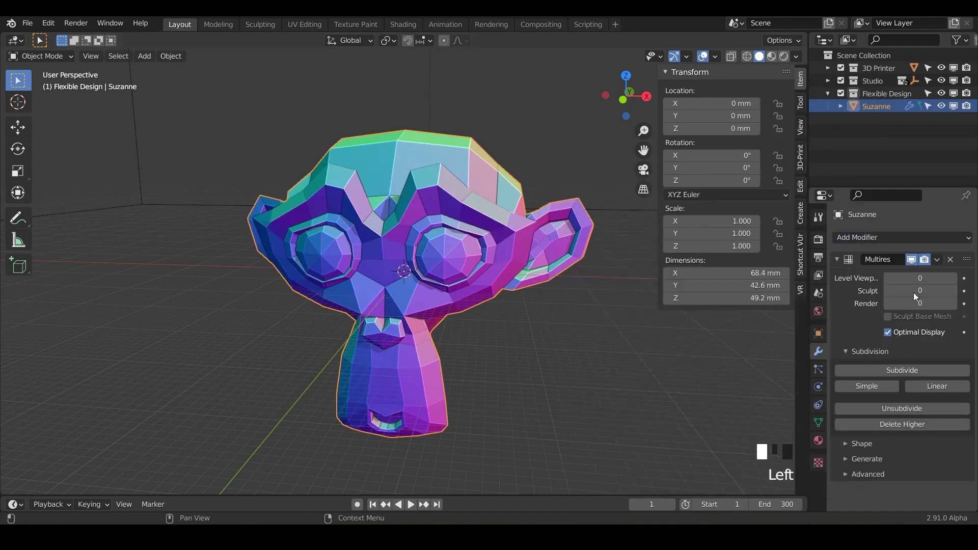
pyautogui.click(903, 371)
pyautogui.click(901, 371)
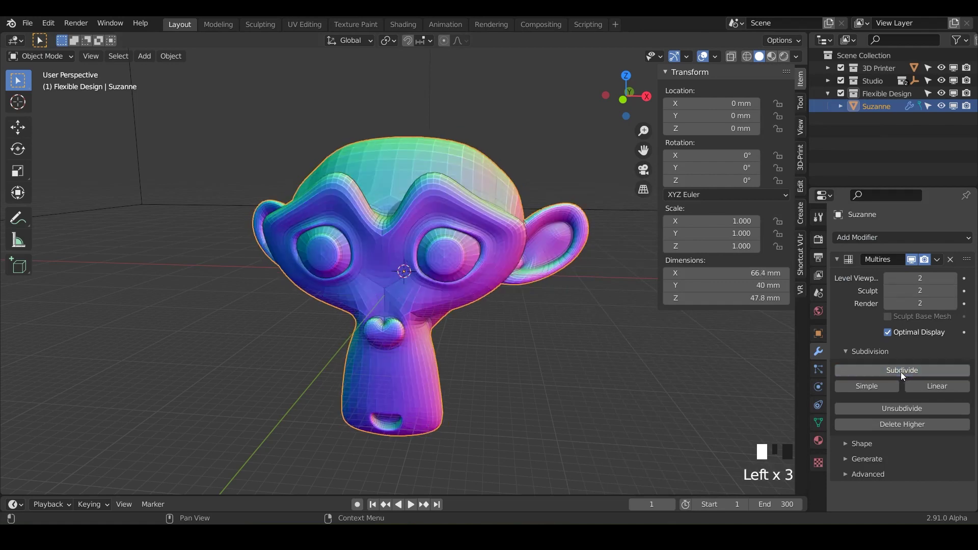
pyautogui.click(901, 372)
pyautogui.click(903, 372)
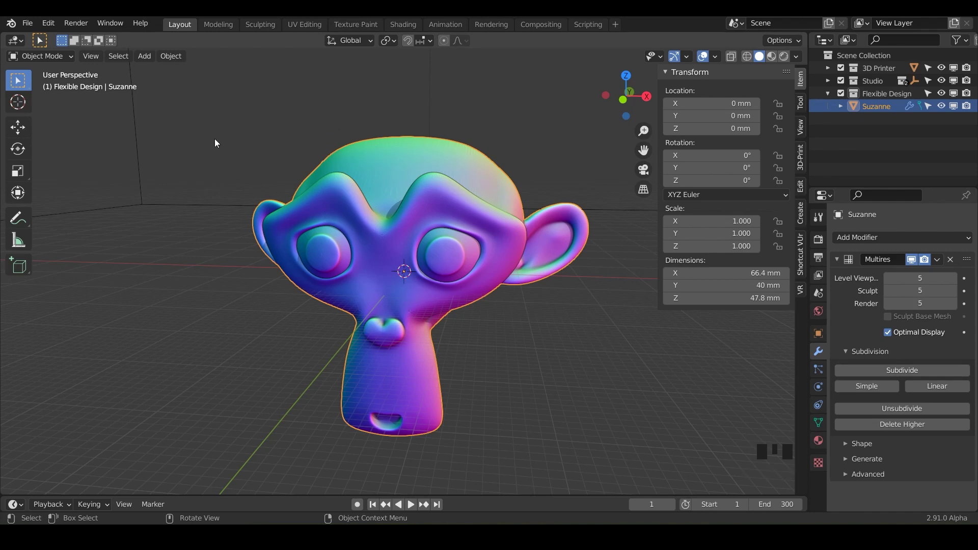
# Step: Put Suzanne into Edit Mode with edge selection
pyautogui.moveTo(286, 216)
pyautogui.mouseDown(button='middle')
pyautogui.moveTo(331, 225)
pyautogui.moveTo(305, 246)
pyautogui.moveTo(285, 215)
pyautogui.mouseUp(button='middle')
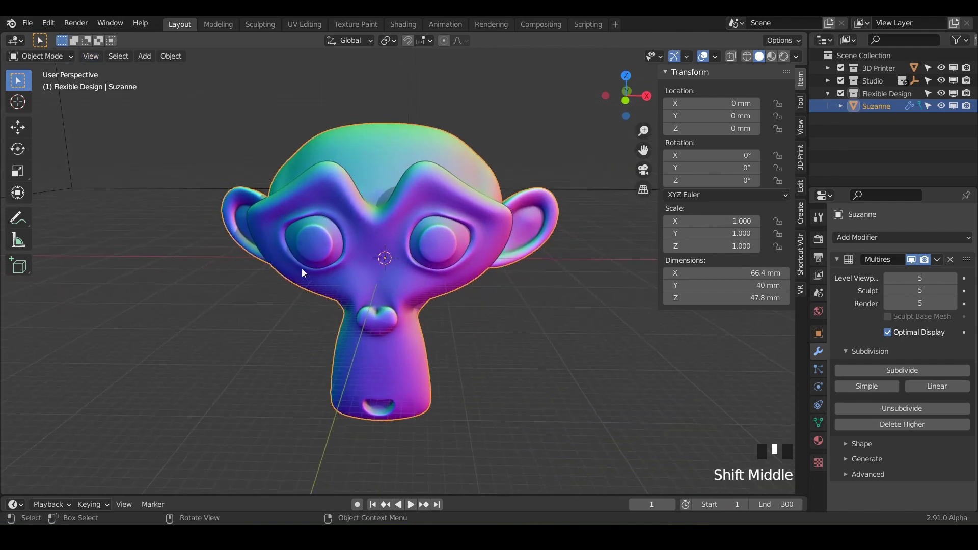
pyautogui.hotkey('ctrl', 'Tab')
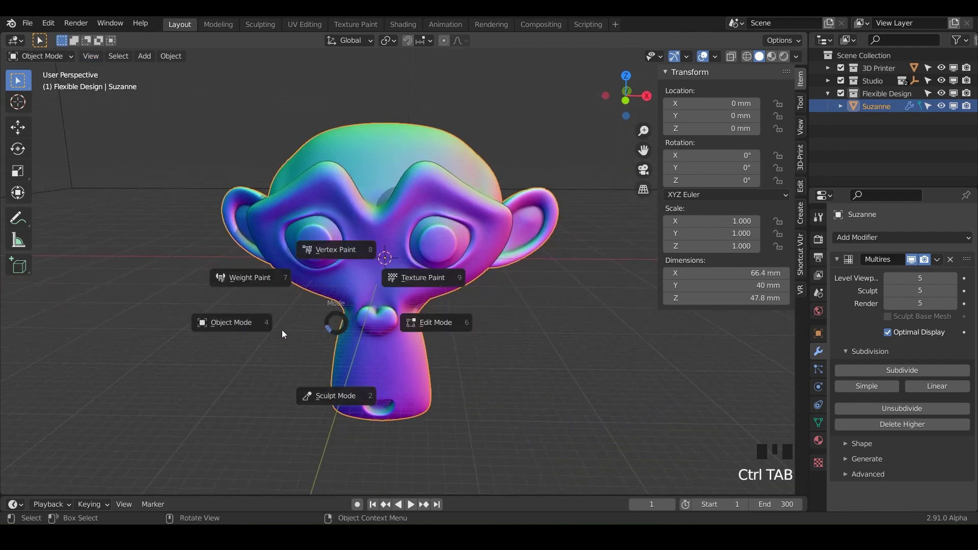
pyautogui.click(423, 323)
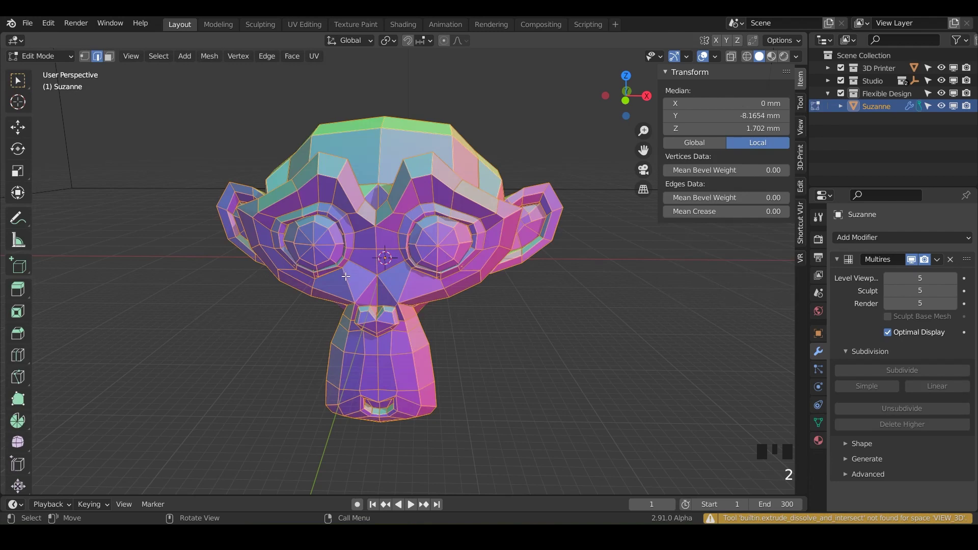
# Step: Select the edges around the base of Suzanne's ear on the positive X side, mark them as a seam and deselect everything
pyautogui.moveTo(346, 277); pyautogui.dragTo(384, 273, button='middle')
pyautogui.scroll(2, 402, 270)
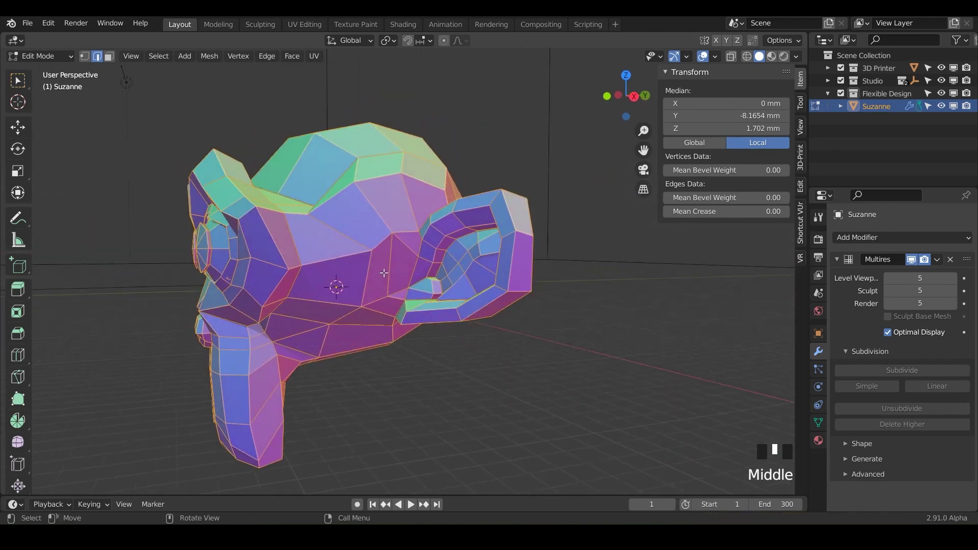
pyautogui.click(383, 245)
pyautogui.keyDown('shift'); pyautogui.click(385, 315); pyautogui.keyUp('shift')
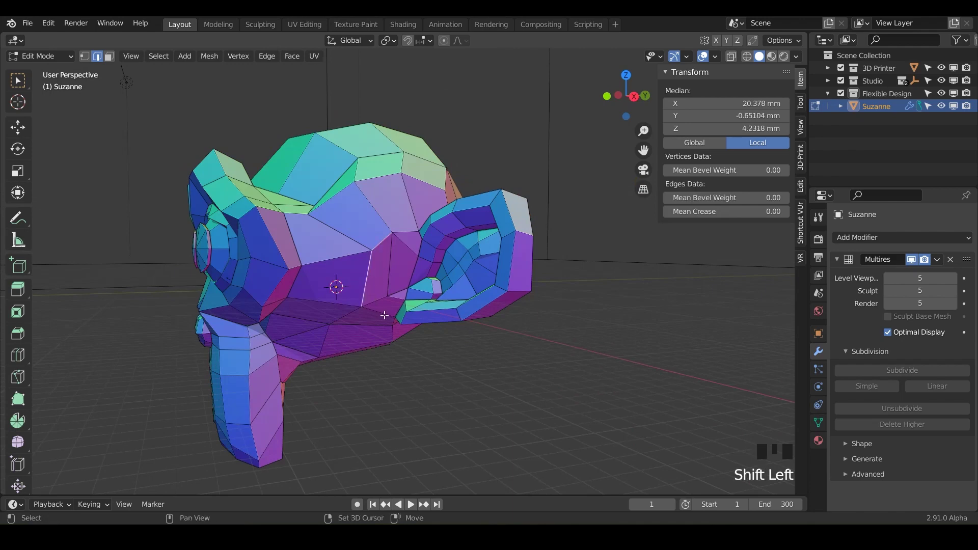
pyautogui.moveTo(385, 315); pyautogui.dragTo(387, 301, button='middle')
pyautogui.keyDown('shift'); pyautogui.click(388, 300); pyautogui.keyUp('shift')
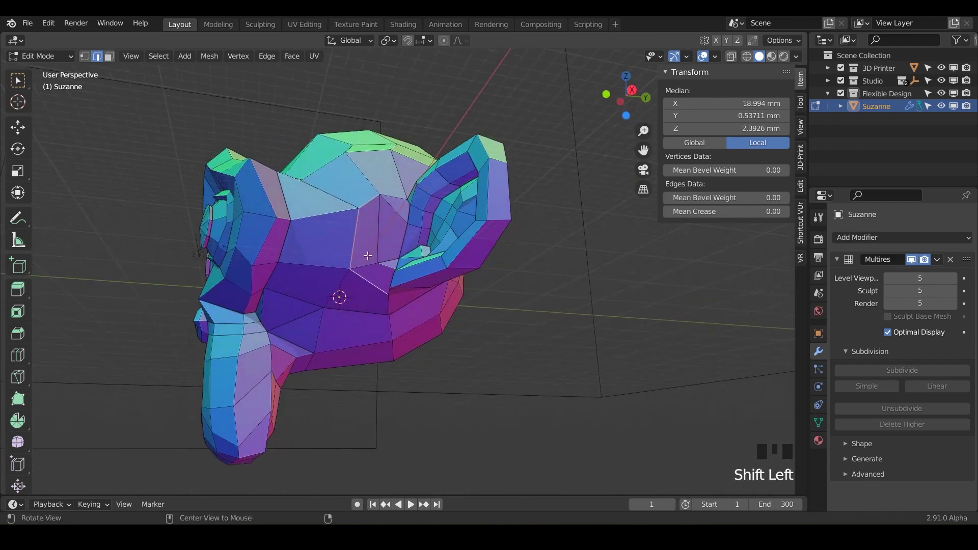
pyautogui.moveTo(368, 256); pyautogui.dragTo(373, 284, button='middle')
pyautogui.click(378, 279)
pyautogui.keyDown('shift'); pyautogui.click(388, 267); pyautogui.keyUp('shift')
pyautogui.scroll(2, 381, 266)
pyautogui.keyDown('shift'); pyautogui.click(345, 316); pyautogui.keyUp('shift')
pyautogui.keyDown('shift'); pyautogui.click(393, 233); pyautogui.keyUp('shift')
pyautogui.keyDown('shift'); pyautogui.click(381, 247); pyautogui.keyUp('shift')
pyautogui.keyDown('shift'); pyautogui.click(370, 214); pyautogui.keyUp('shift')
pyautogui.keyDown('shift'); pyautogui.click(352, 160); pyautogui.keyUp('shift')
pyautogui.keyDown('shift'); pyautogui.click(330, 211); pyautogui.keyUp('shift')
pyautogui.keyDown('shift'); pyautogui.click(350, 225); pyautogui.keyUp('shift')
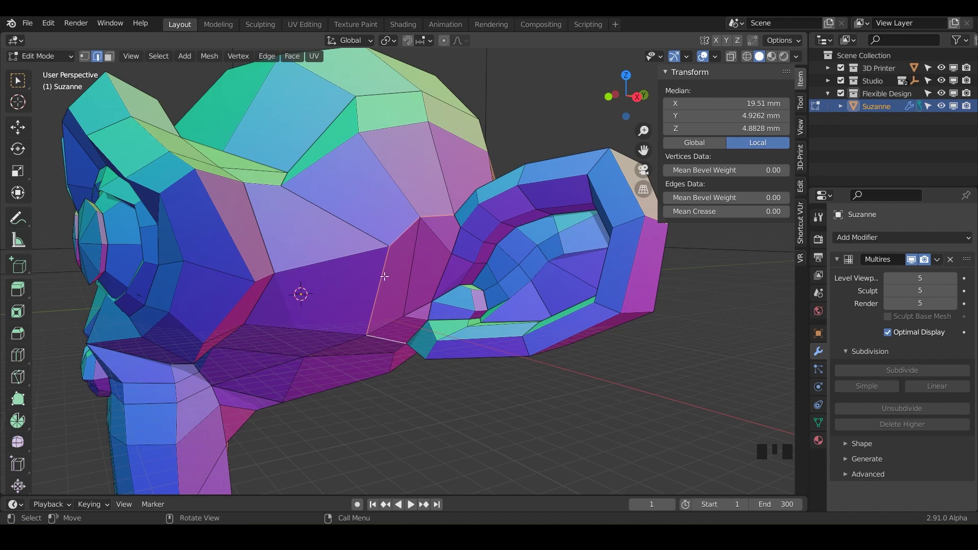
pyautogui.click(266, 57)
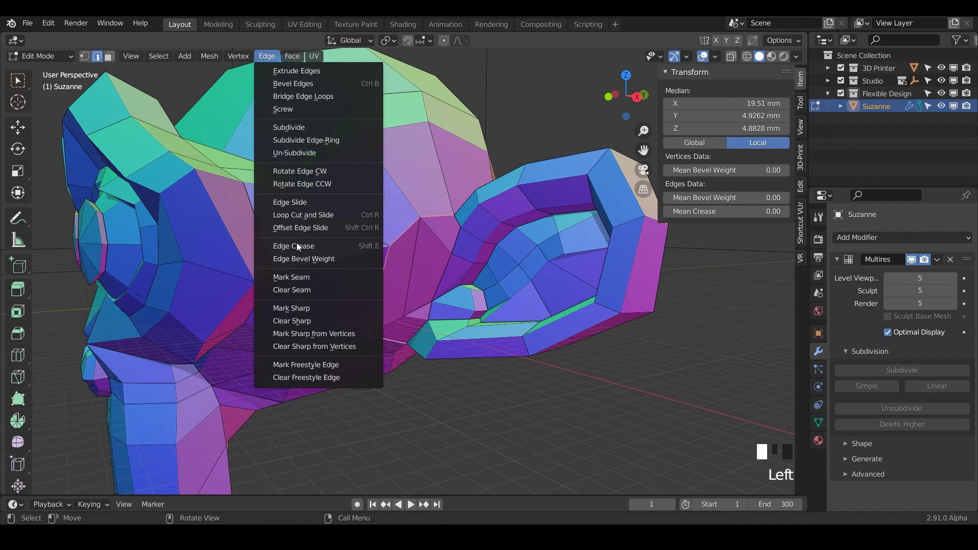
pyautogui.click(306, 278)
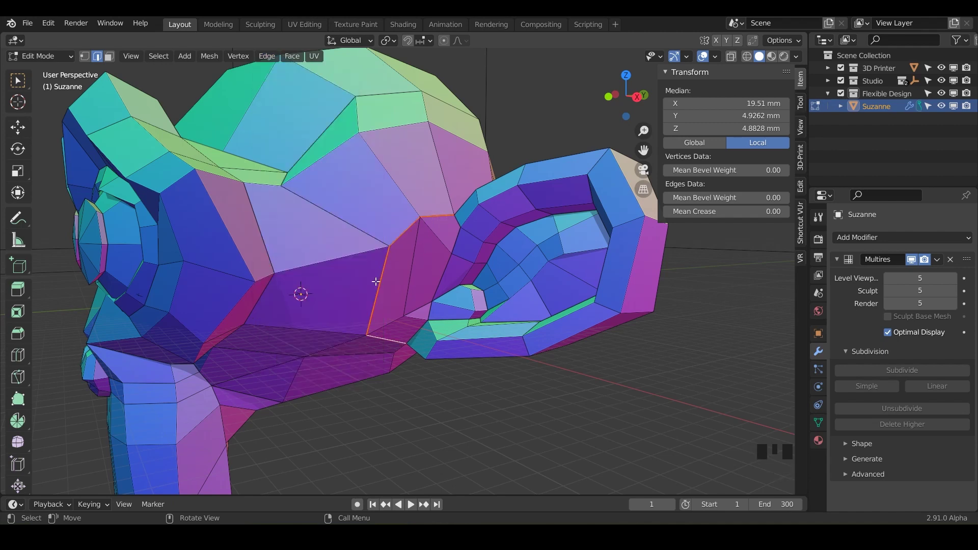
pyautogui.click(470, 411)
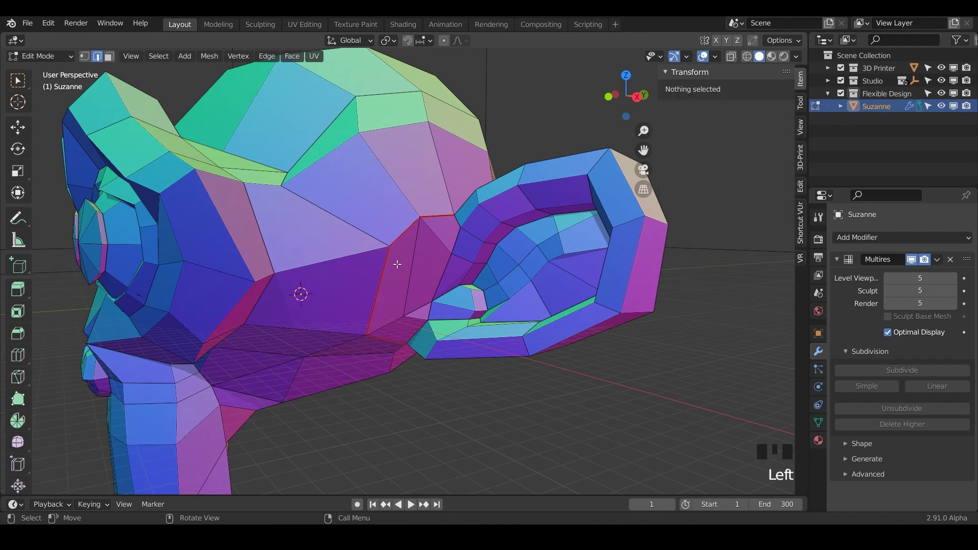
# Step: Select the horizontal edge loop around the muzzle just below the nose and mark it as a seam
pyautogui.scroll(3, 397, 265)
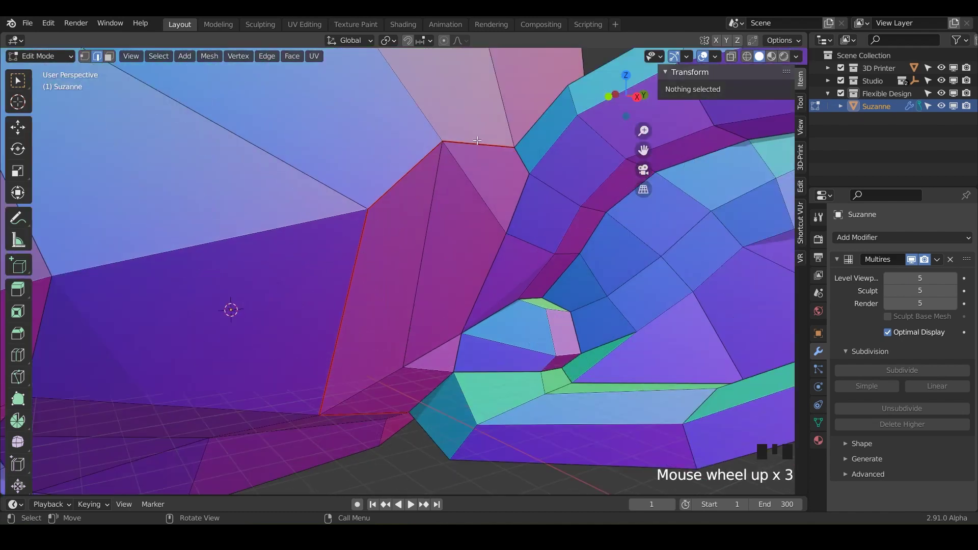
pyautogui.scroll(-2, 363, 223)
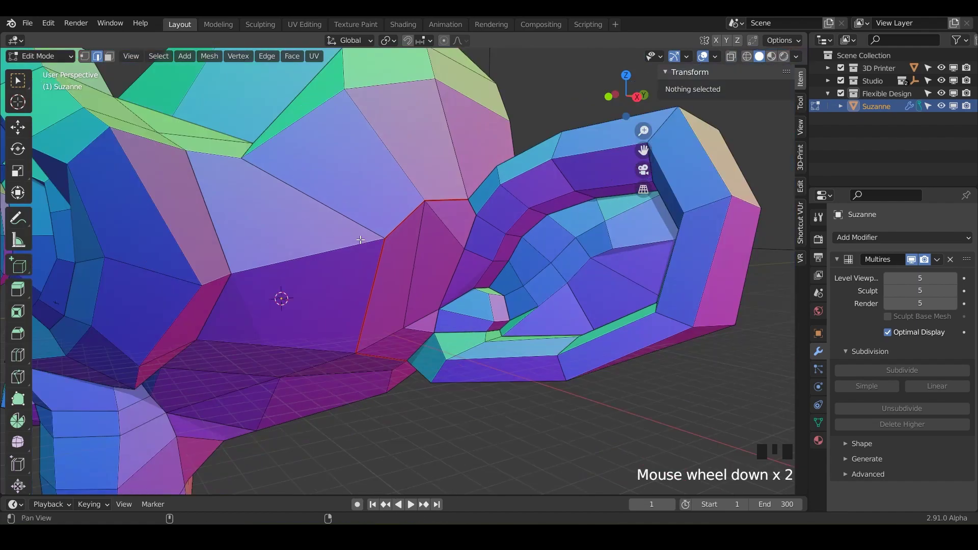
pyautogui.keyDown('shift'); pyautogui.moveTo(363, 222); pyautogui.dragTo(266, 246, button='middle'); pyautogui.keyUp('shift')
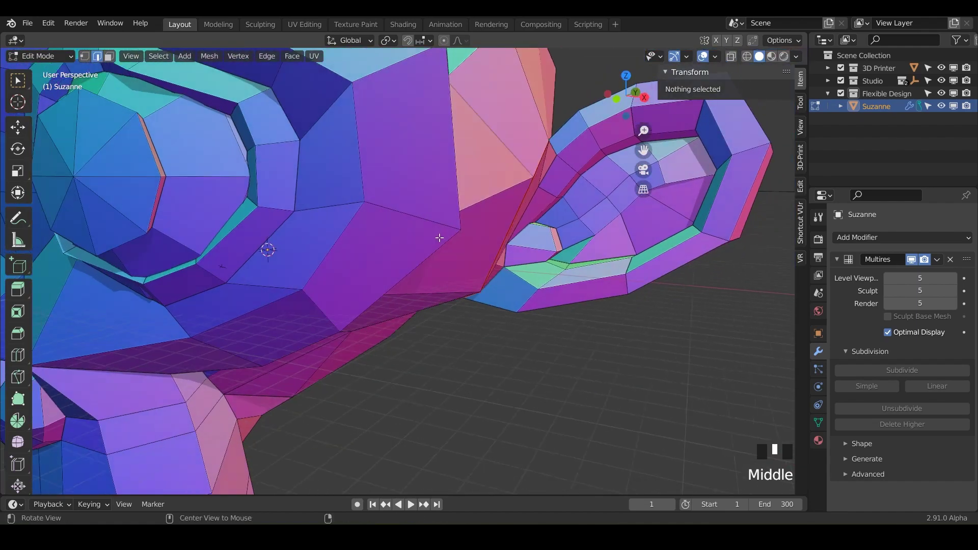
pyautogui.scroll(-3, 267, 246)
pyautogui.scroll(3, 448, 258)
pyautogui.moveTo(448, 258); pyautogui.dragTo(482, 228, button='middle')
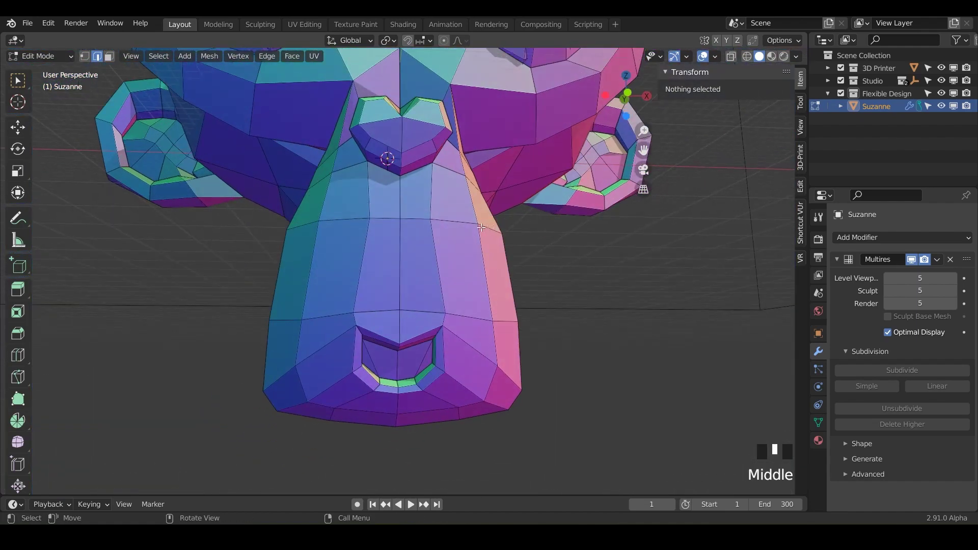
pyautogui.tripleClick(451, 221)
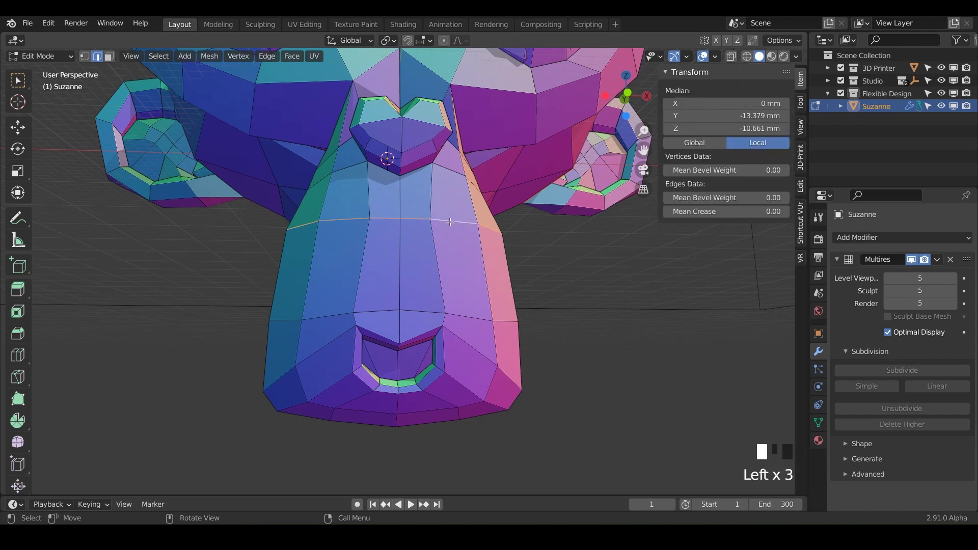
pyautogui.moveTo(459, 245); pyautogui.dragTo(431, 251, button='middle')
pyautogui.click(267, 56)
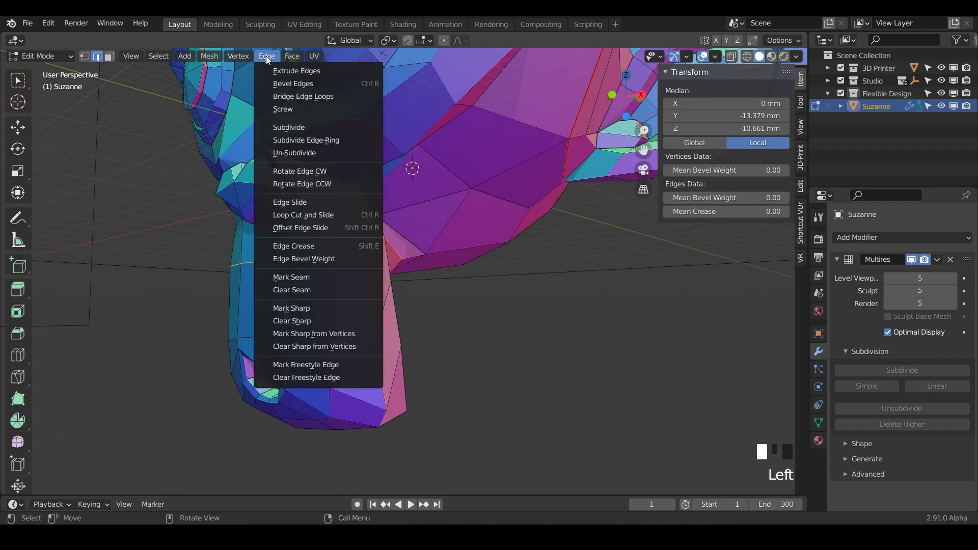
pyautogui.click(303, 277)
# Step: Select the edges around the base of the ear on the negative X side and mark them as a seam
pyautogui.moveTo(226, 281); pyautogui.dragTo(387, 280, button='middle')
pyautogui.keyDown('shift'); pyautogui.moveTo(278, 169); pyautogui.dragTo(469, 286, button='middle'); pyautogui.keyUp('shift')
pyautogui.click(408, 333)
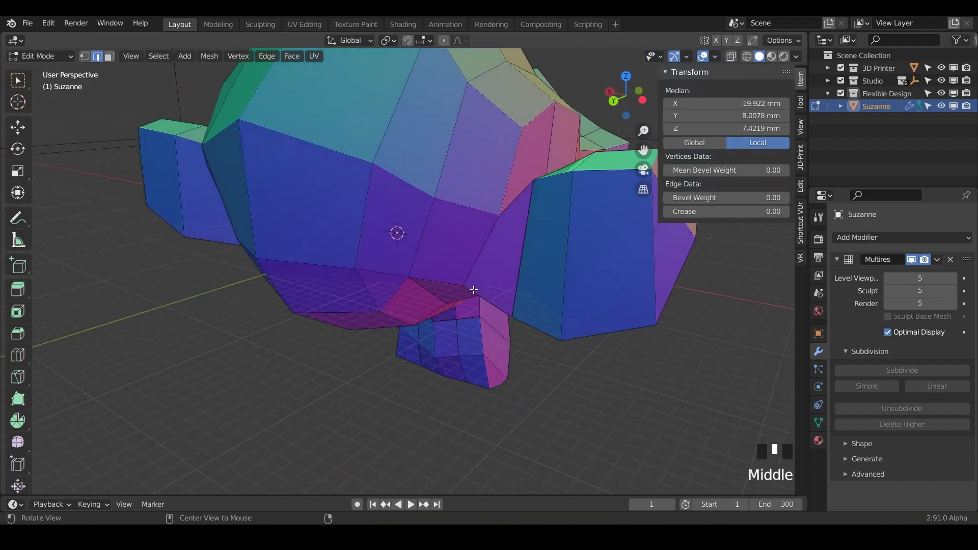
pyautogui.keyDown('shift'); pyautogui.click(510, 204); pyautogui.keyUp('shift')
pyautogui.moveTo(480, 252); pyautogui.dragTo(452, 220, button='middle')
pyautogui.keyDown('shift'); pyautogui.click(450, 220); pyautogui.keyUp('shift')
pyautogui.keyDown('shift'); pyautogui.click(519, 243); pyautogui.keyUp('shift')
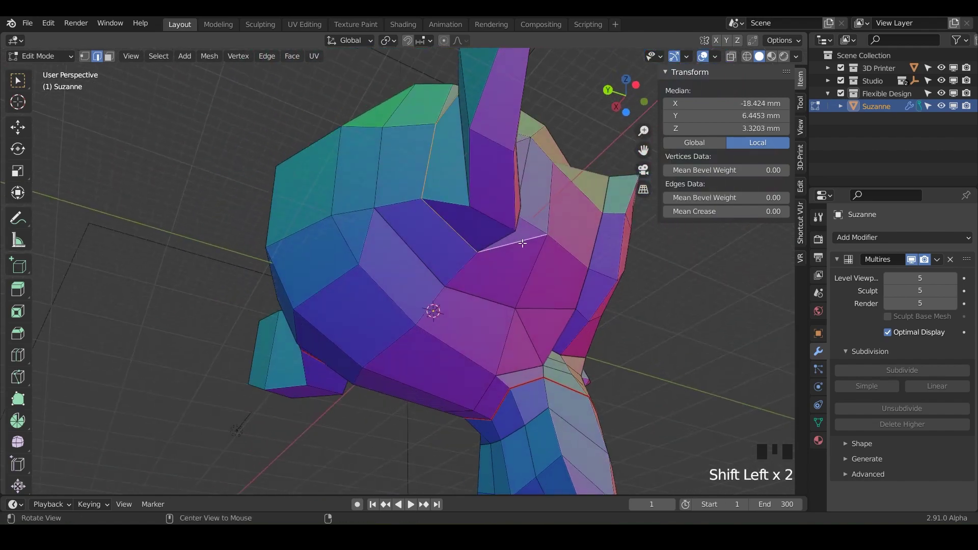
pyautogui.moveTo(519, 243); pyautogui.dragTo(522, 198, button='middle')
pyautogui.keyDown('shift'); pyautogui.click(521, 198); pyautogui.keyUp('shift')
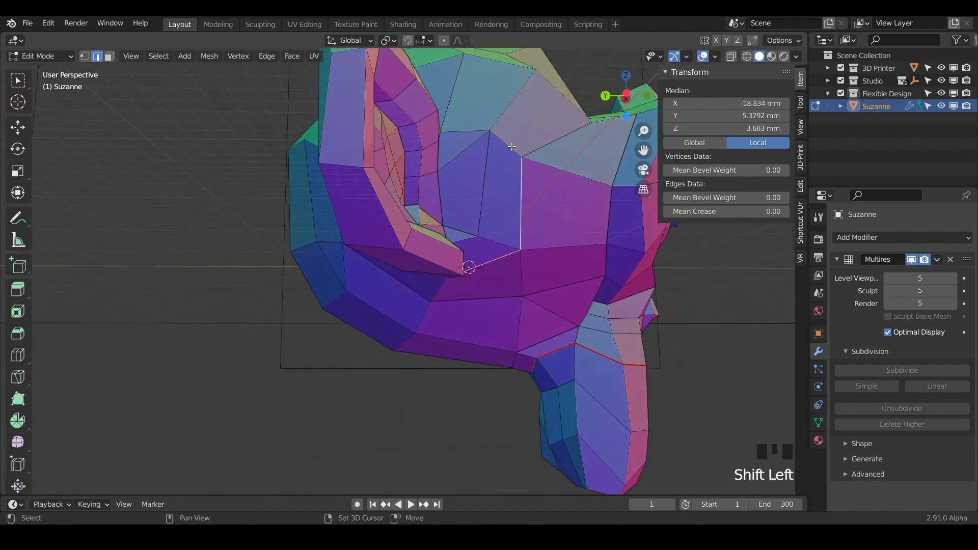
pyautogui.moveTo(512, 147); pyautogui.dragTo(445, 226, button='middle')
pyautogui.keyDown('shift'); pyautogui.click(425, 266); pyautogui.keyUp('shift')
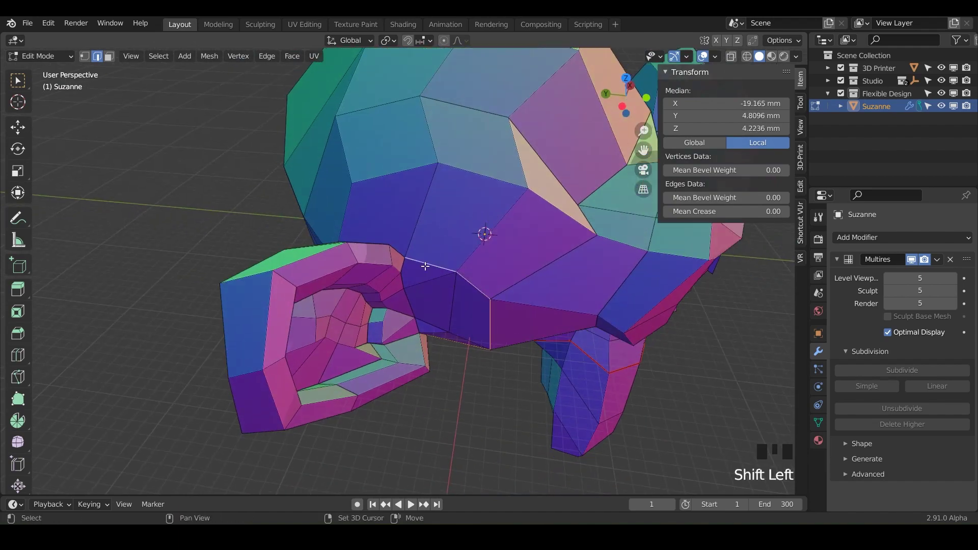
pyautogui.moveTo(426, 266); pyautogui.dragTo(394, 254, button='middle')
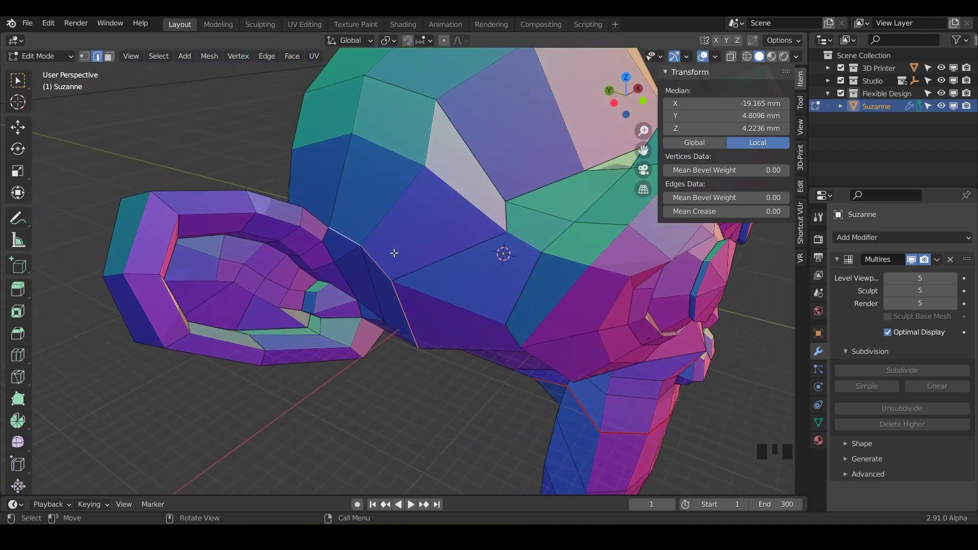
pyautogui.click(267, 57)
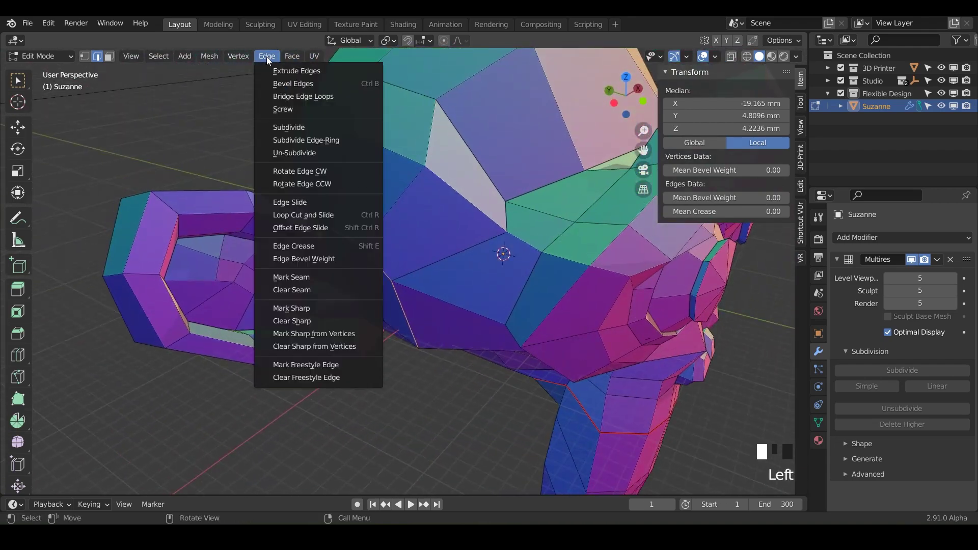
pyautogui.click(311, 276)
# Step: Switch Suzanne from Edit Mode to Sculpt Mode
pyautogui.moveTo(448, 271); pyautogui.dragTo(525, 247, button='middle')
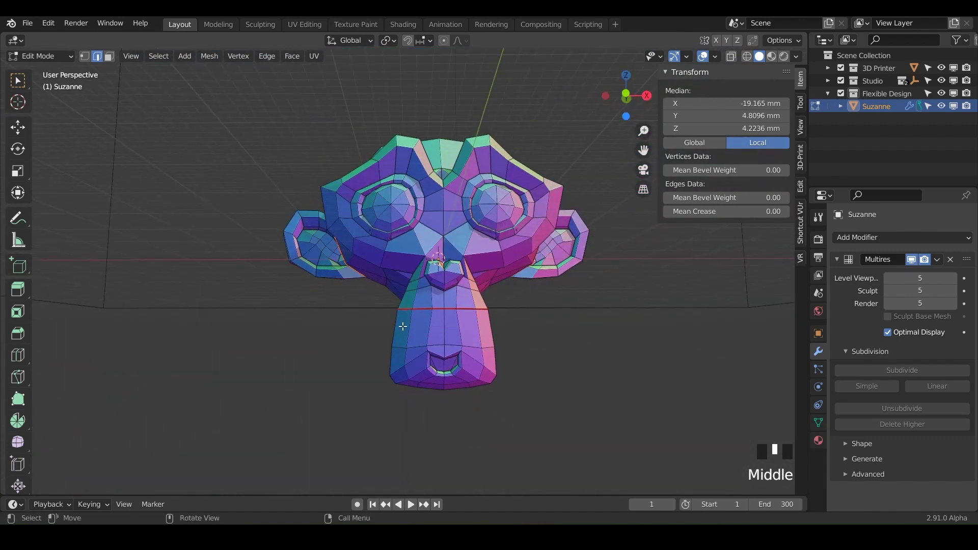
pyautogui.keyDown('shift'); pyautogui.moveTo(464, 375); pyautogui.dragTo(394, 332, button='middle'); pyautogui.keyUp('shift')
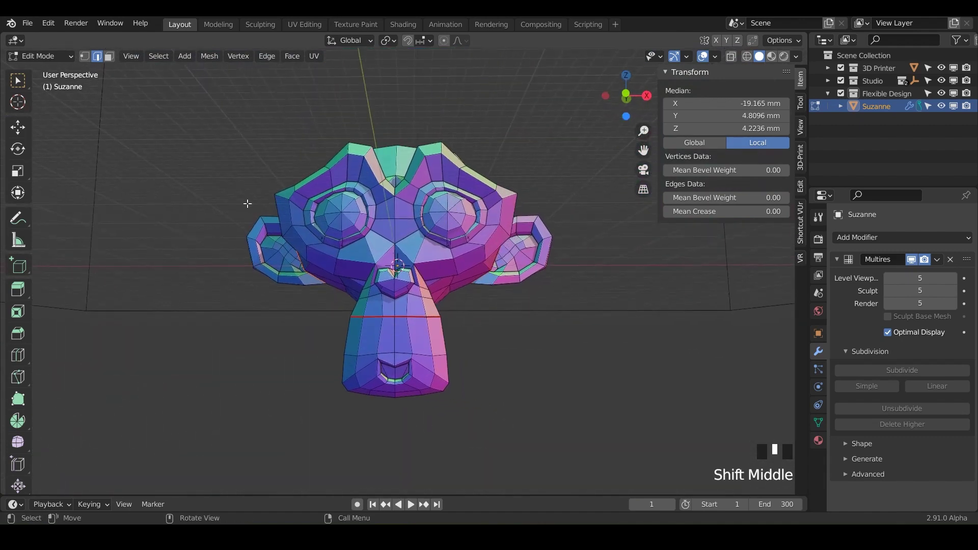
pyautogui.click(58, 55)
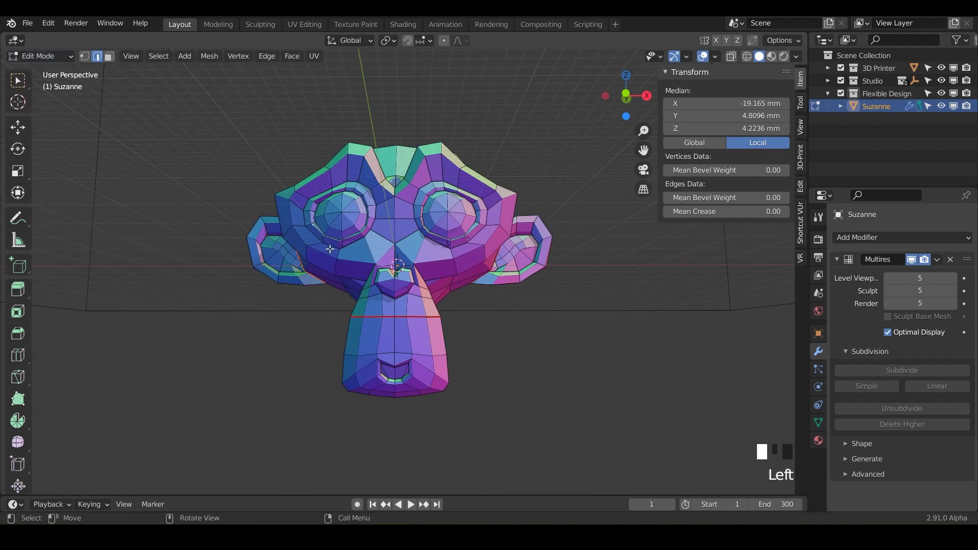
pyautogui.hotkey('ctrl', 'Tab')
pyautogui.click(350, 296)
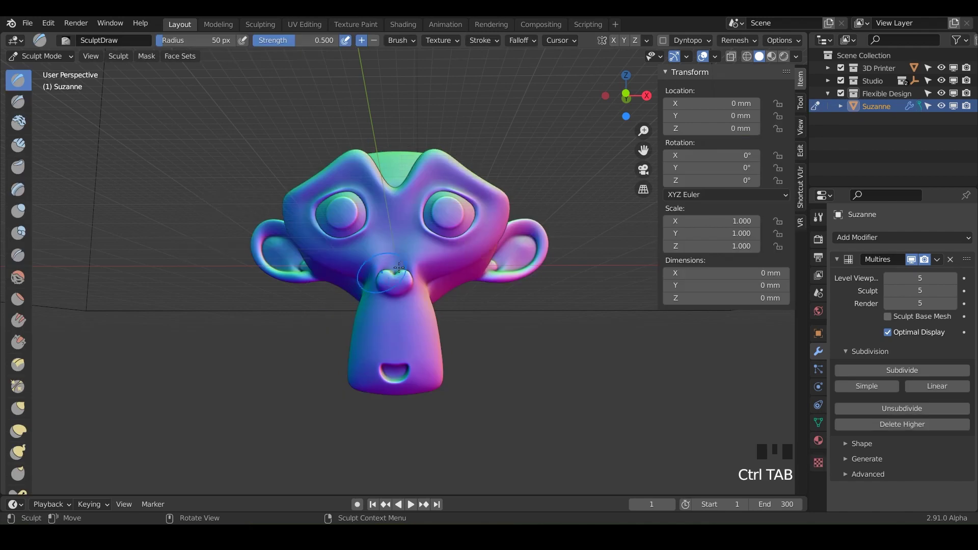
pyautogui.moveTo(441, 277)
pyautogui.mouseDown(button='middle')
pyautogui.moveTo(356, 296)
pyautogui.moveTo(439, 307)
pyautogui.moveTo(418, 304)
pyautogui.moveTo(433, 301)
pyautogui.moveTo(401, 284)
pyautogui.mouseUp(button='middle')
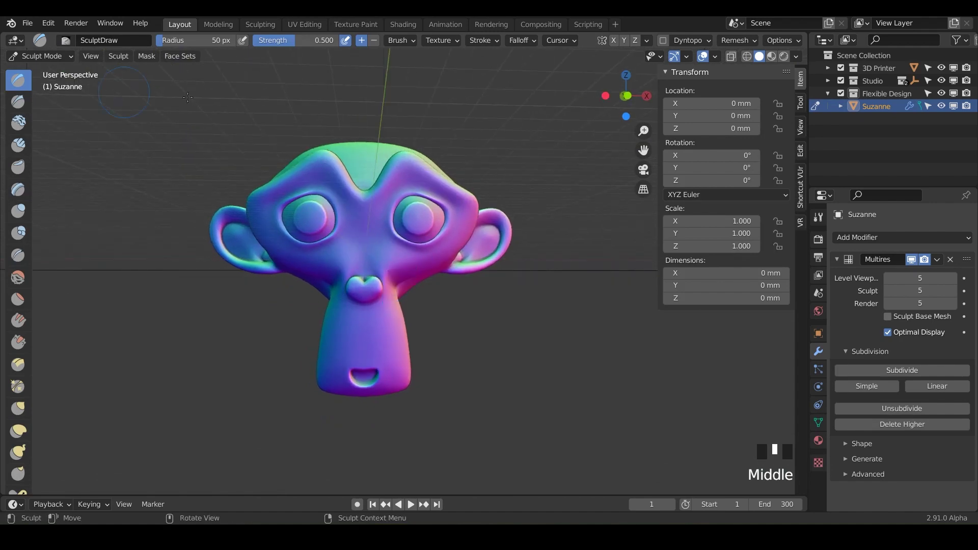
pyautogui.moveTo(306, 204); pyautogui.dragTo(296, 260, button='middle')
pyautogui.keyDown('shift'); pyautogui.moveTo(265, 178); pyautogui.dragTo(241, 159, button='middle'); pyautogui.keyUp('shift')
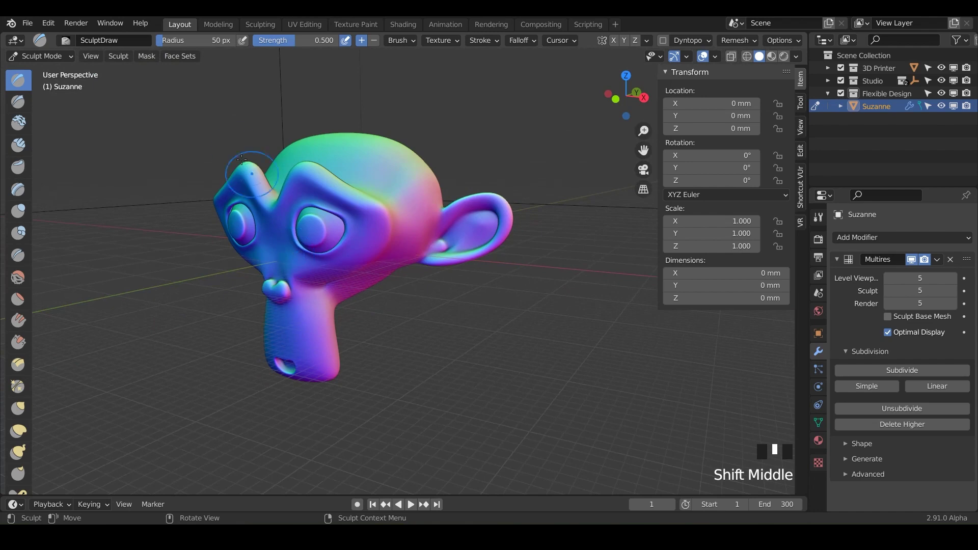
# Step: Initialize Suzanne's face sets from the marked UV seams and inspect the head from the front and side
pyautogui.click(176, 57)
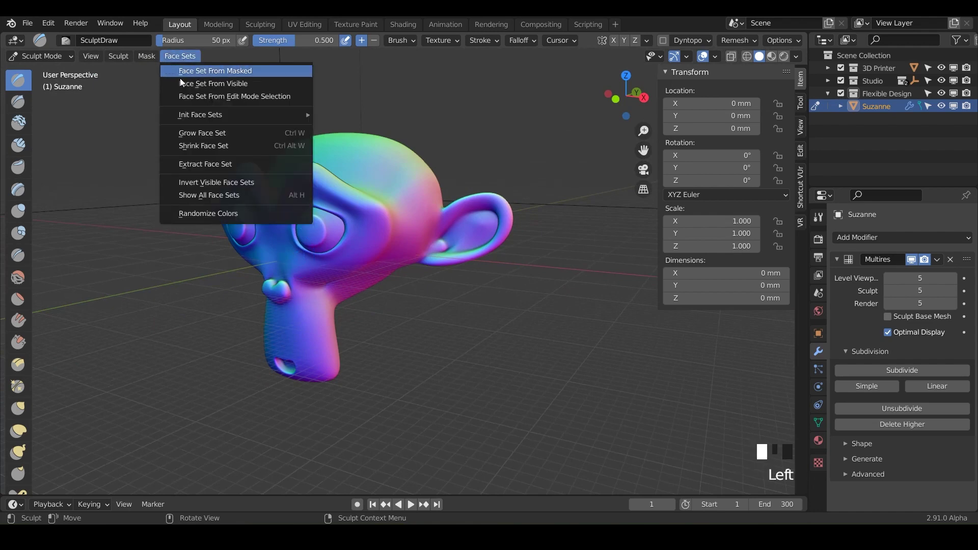
pyautogui.moveTo(188, 114)
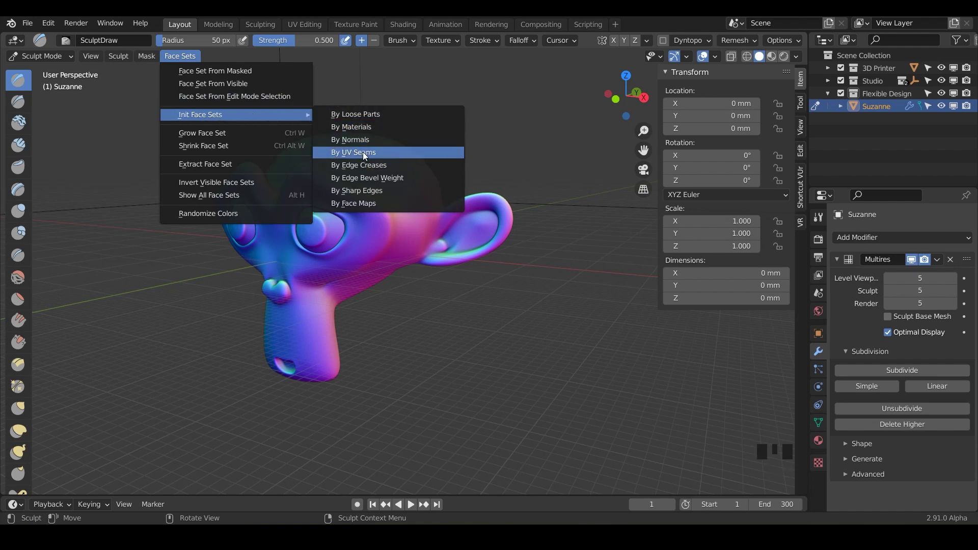
pyautogui.click(404, 150)
pyautogui.moveTo(407, 255); pyautogui.dragTo(417, 182, button='middle')
pyautogui.scroll(3, 377, 235)
pyautogui.scroll(-3, 368, 264)
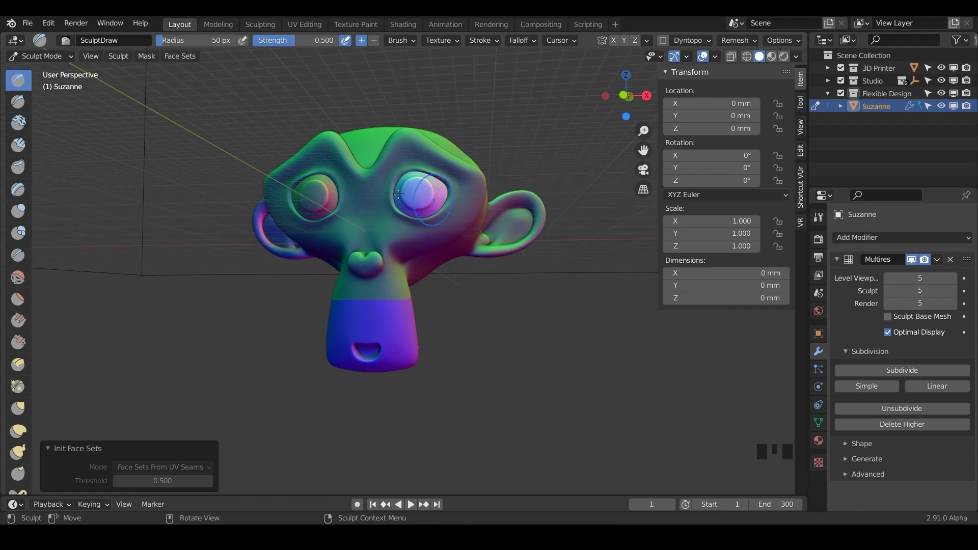
pyautogui.moveTo(426, 192)
pyautogui.keyDown('shift'); pyautogui.mouseDown(button='middle')
pyautogui.moveTo(341, 238)
pyautogui.moveTo(323, 221)
pyautogui.moveTo(364, 227)
pyautogui.moveTo(363, 213)
pyautogui.mouseUp(button='middle'); pyautogui.keyUp('shift')
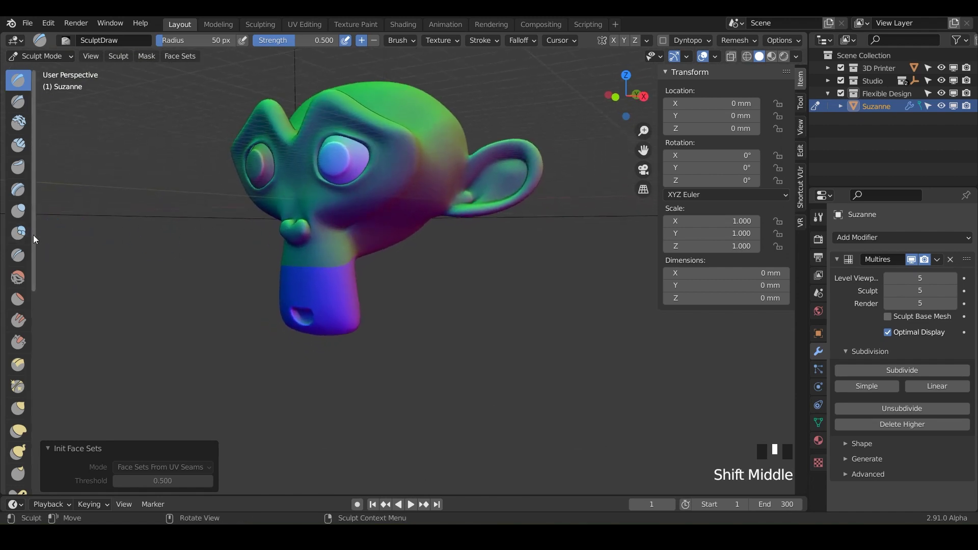
# Step: Expand the sculpt tool list to show brush names and choose the Pose brush
pyautogui.moveTo(36, 235); pyautogui.dragTo(133, 243)
pyautogui.scroll(-3, 47, 461)
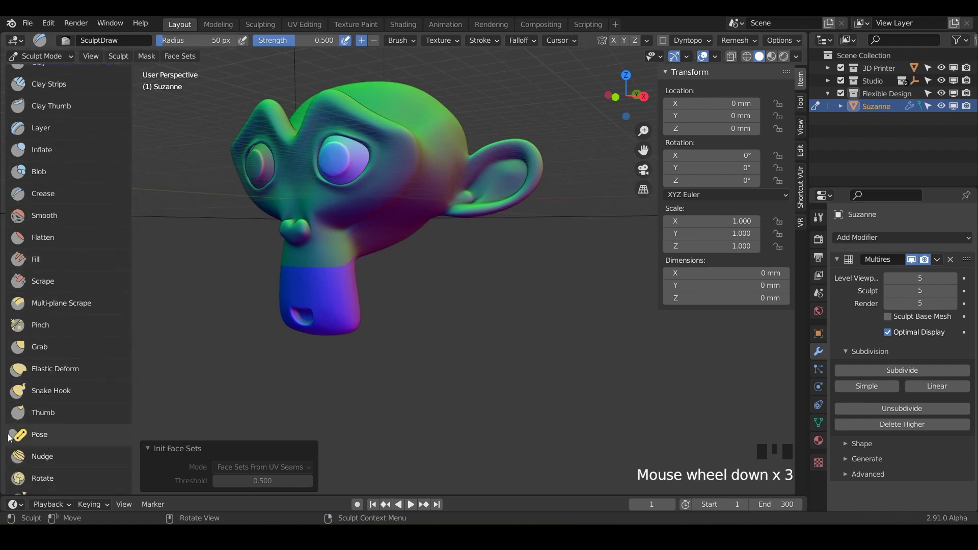
pyautogui.click(35, 434)
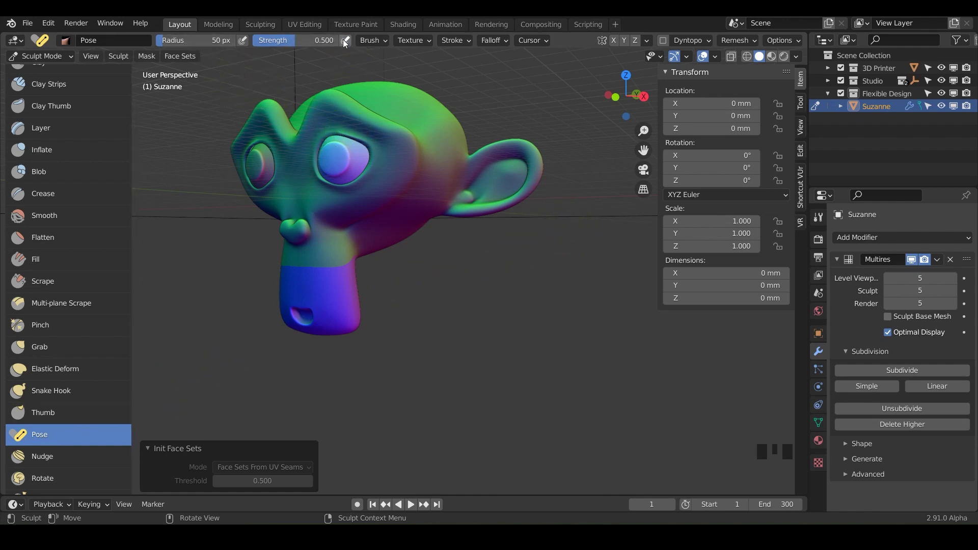
pyautogui.keyDown('shift'); pyautogui.moveTo(350, 164); pyautogui.dragTo(401, 231, button='middle'); pyautogui.keyUp('shift')
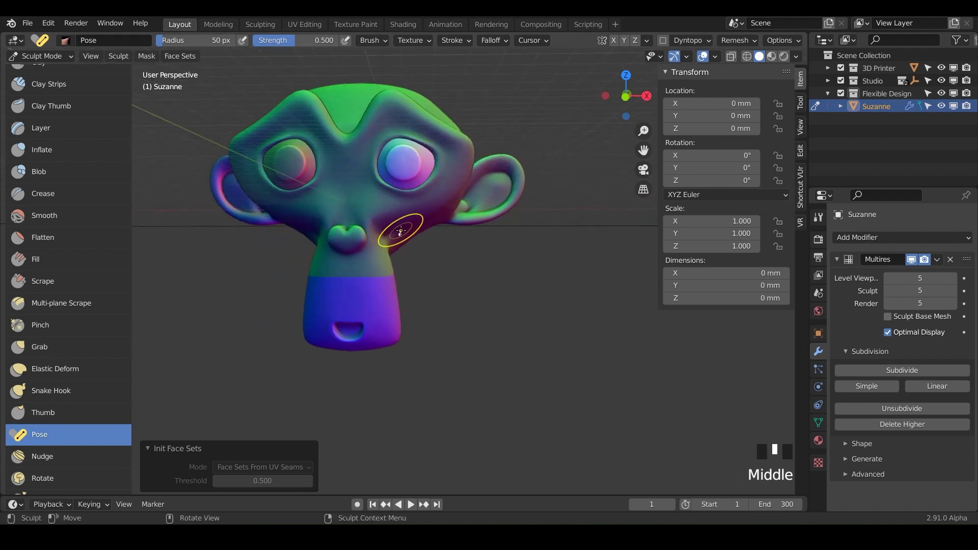
# Step: Show the Pose brush settings at a wider size and set Rotation Origins to Face Sets
pyautogui.click(801, 105)
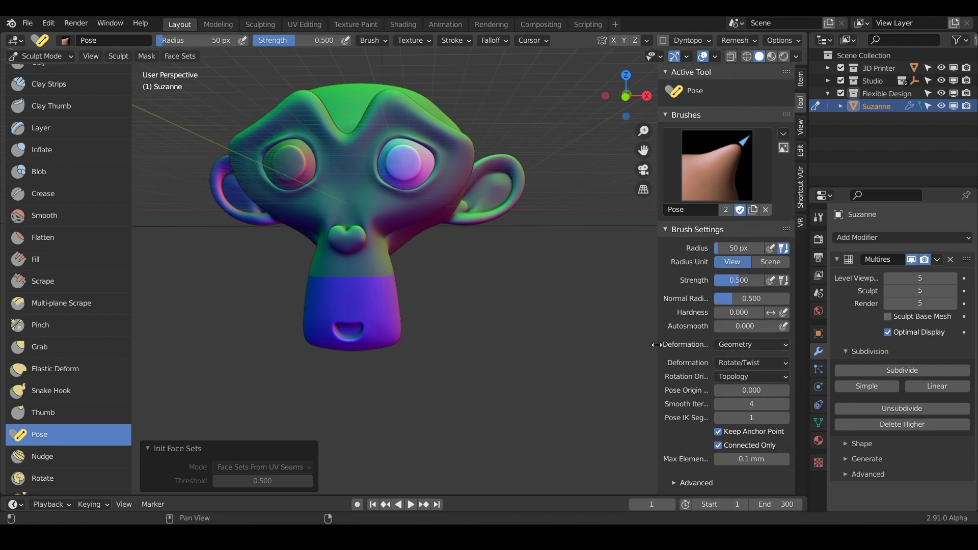
pyautogui.moveTo(659, 329); pyautogui.dragTo(580, 342)
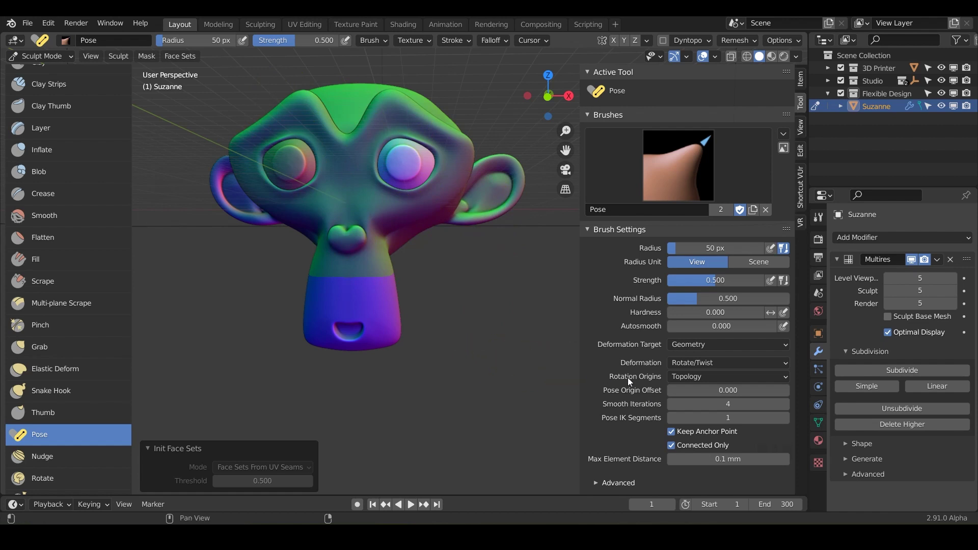
pyautogui.click(717, 374)
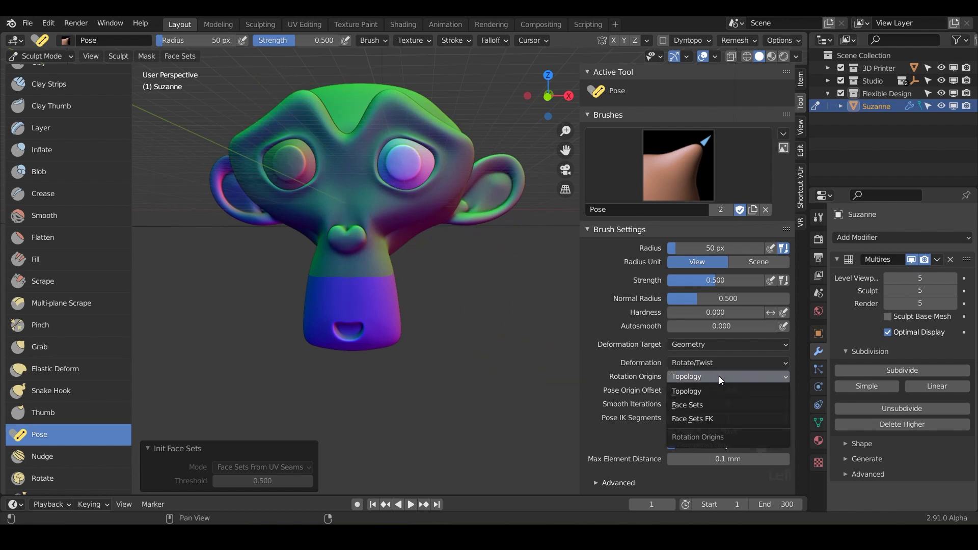
pyautogui.click(693, 408)
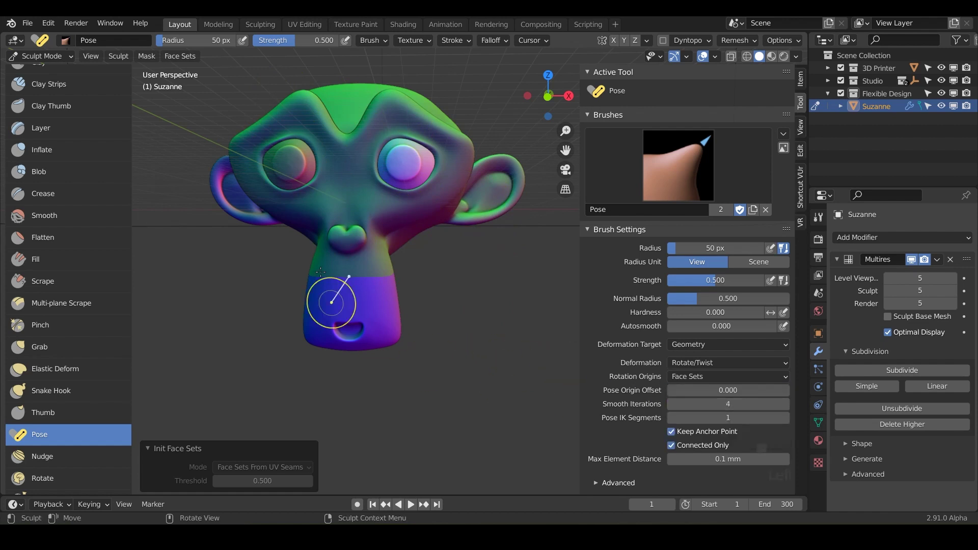
# Step: Examine the Pose brush's rotation origin preview on the muzzle and both ears
pyautogui.moveTo(494, 213); pyautogui.dragTo(487, 217)
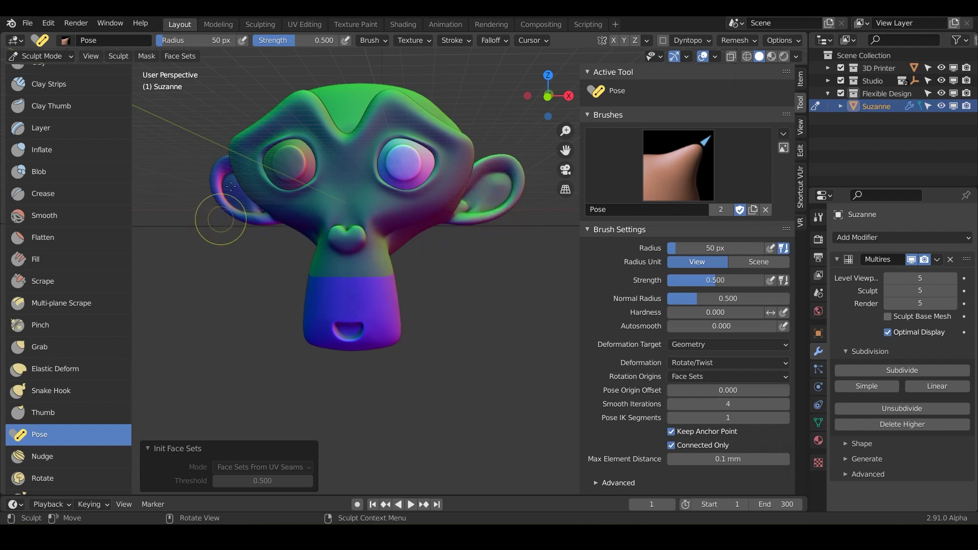
pyautogui.moveTo(297, 239); pyautogui.dragTo(321, 297, button='middle')
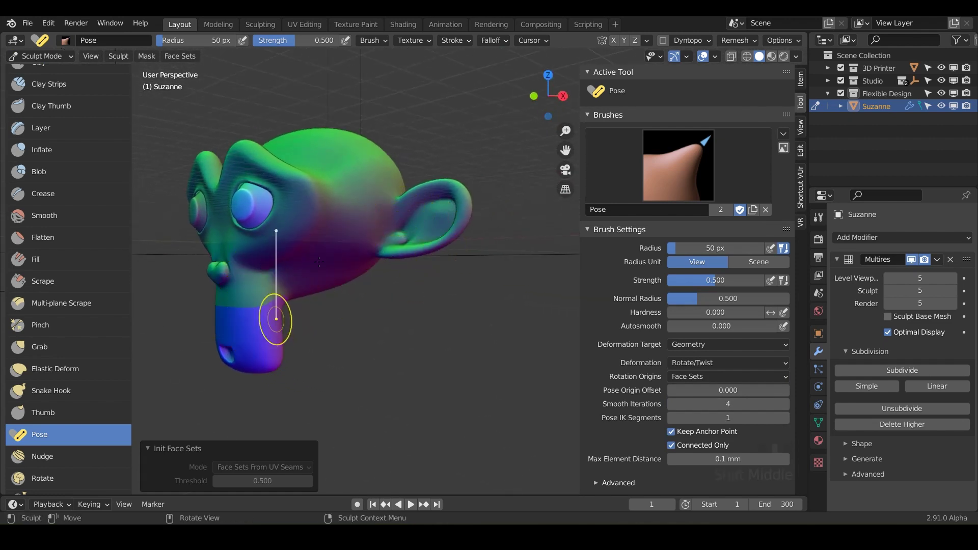
pyautogui.moveTo(432, 224)
pyautogui.mouseDown(button='middle')
pyautogui.moveTo(482, 236)
pyautogui.moveTo(413, 235)
pyautogui.mouseUp(button='middle')
pyautogui.scroll(2, 403, 235)
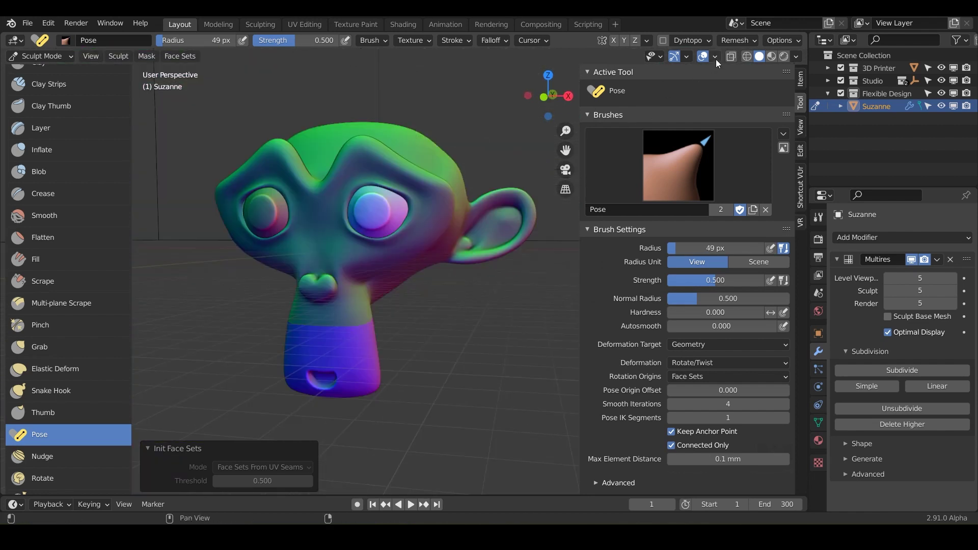
# Step: Set the Face Sets overlay opacity to 1.000 and check the Pose brush preview on the ear
pyautogui.click(716, 57)
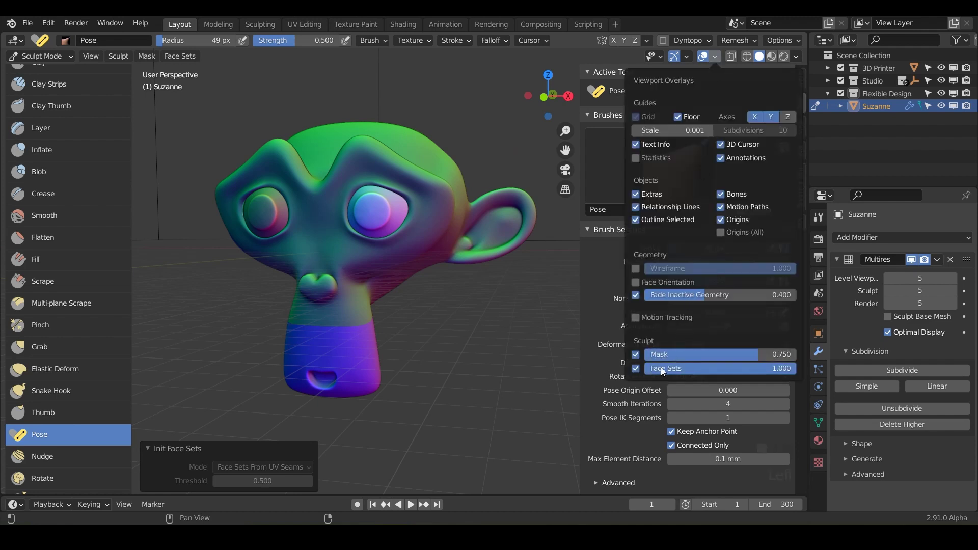
pyautogui.moveTo(788, 368)
pyautogui.mouseDown()
pyautogui.moveTo(657, 368)
pyautogui.moveTo(796, 368)
pyautogui.mouseUp()
pyautogui.scroll(2, 390, 350)
pyautogui.moveTo(421, 292); pyautogui.dragTo(363, 294, button='middle')
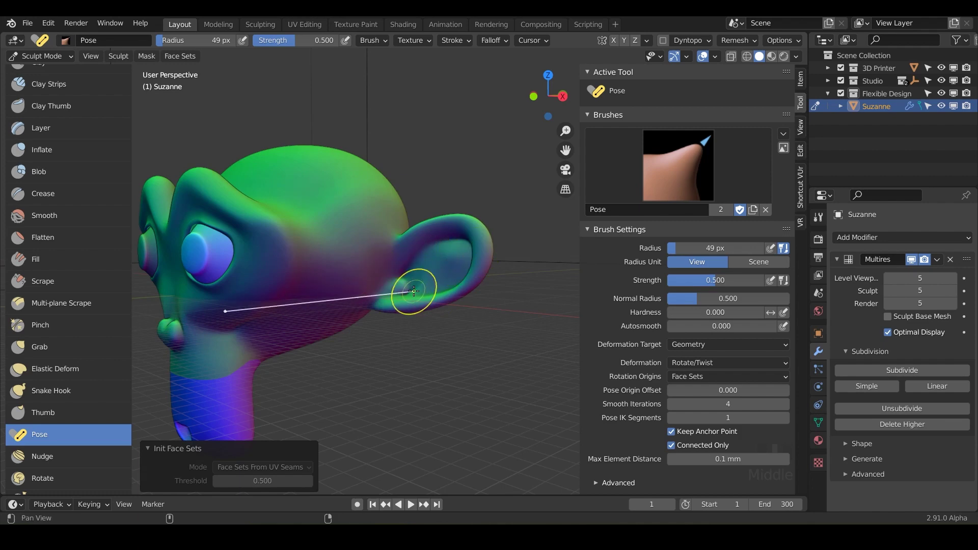
pyautogui.moveTo(414, 291)
pyautogui.mouseDown(button='middle')
pyautogui.moveTo(443, 286)
pyautogui.moveTo(403, 297)
pyautogui.moveTo(372, 150)
pyautogui.moveTo(374, 329)
pyautogui.moveTo(439, 268)
pyautogui.mouseUp(button='middle')
# Step: Switch to Edit Mode and clear the seam from the two misplaced edges at the back of the ear
pyautogui.press('Tab')
pyautogui.scroll(4, 402, 297)
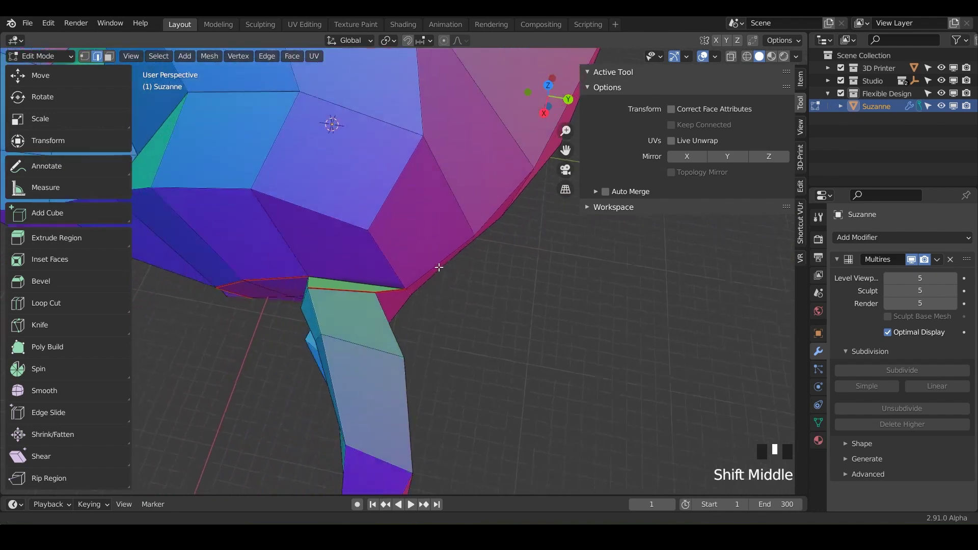
pyautogui.scroll(1, 440, 308)
pyautogui.moveTo(439, 308); pyautogui.dragTo(406, 244, button='middle')
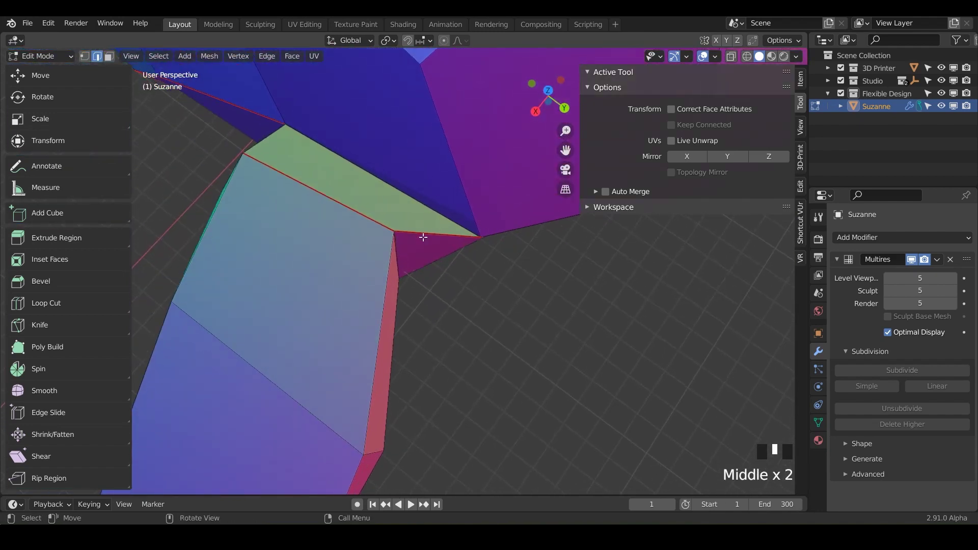
pyautogui.keyDown('shift'); pyautogui.click(365, 217); pyautogui.keyUp('shift')
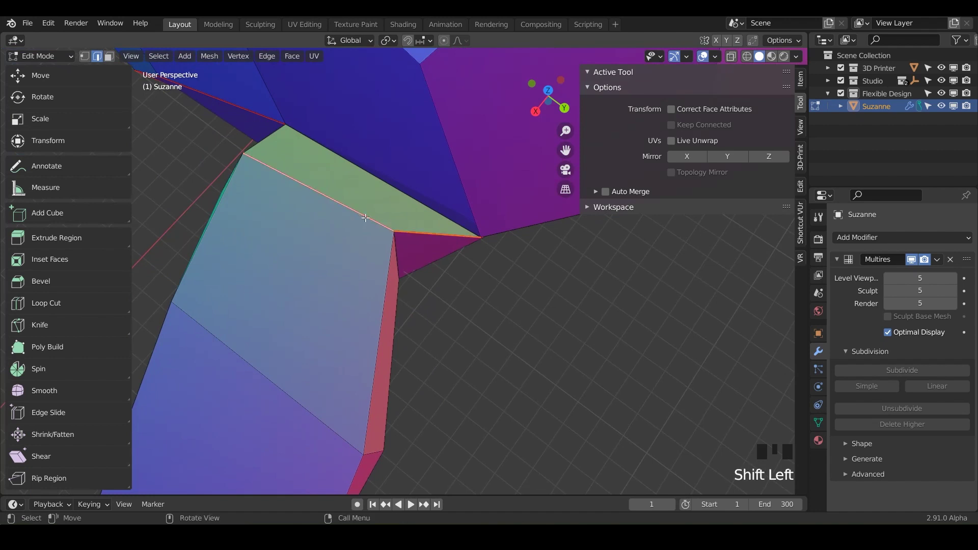
pyautogui.click(267, 56)
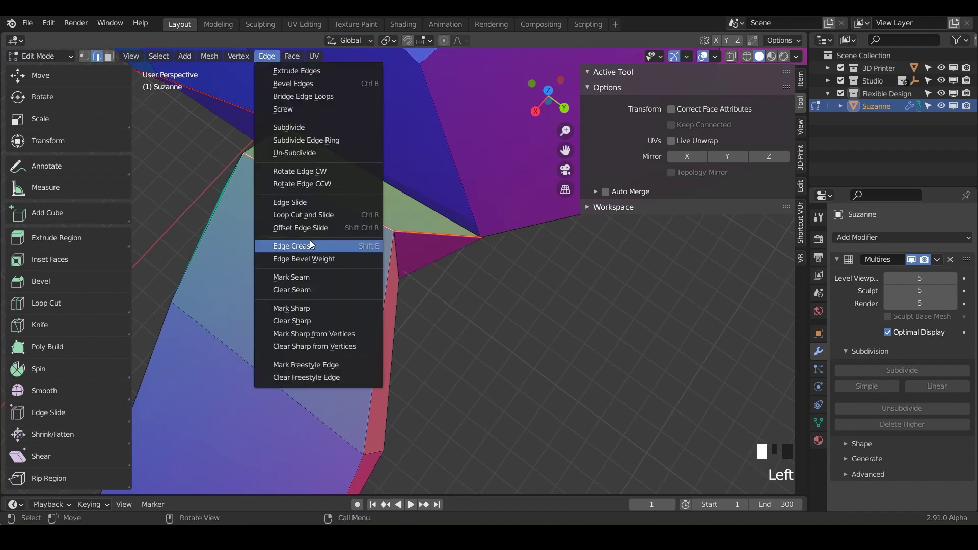
pyautogui.click(329, 289)
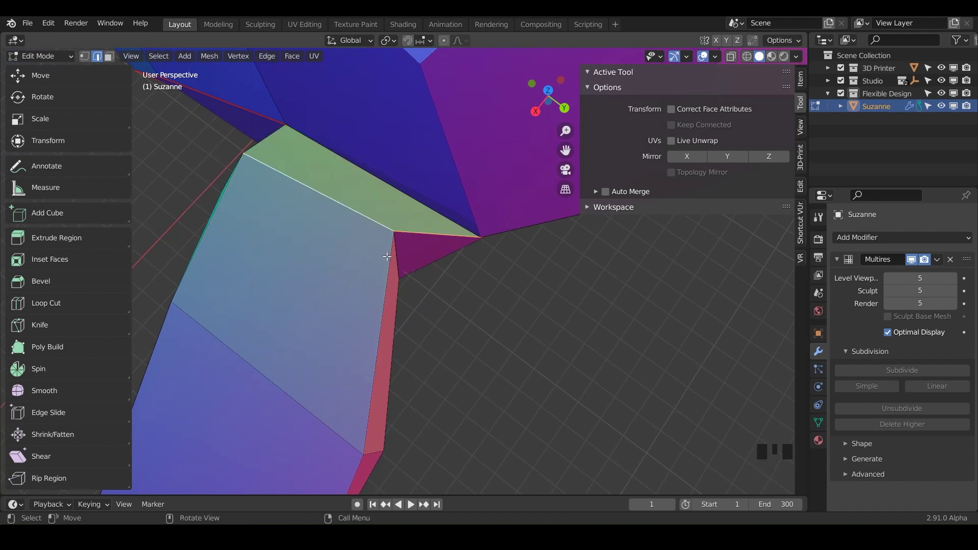
# Step: Mark a seam on the edge where the back of the ear meets the head, closing the loop around the ear base
pyautogui.moveTo(329, 288); pyautogui.dragTo(536, 164, button='middle')
pyautogui.click(382, 187)
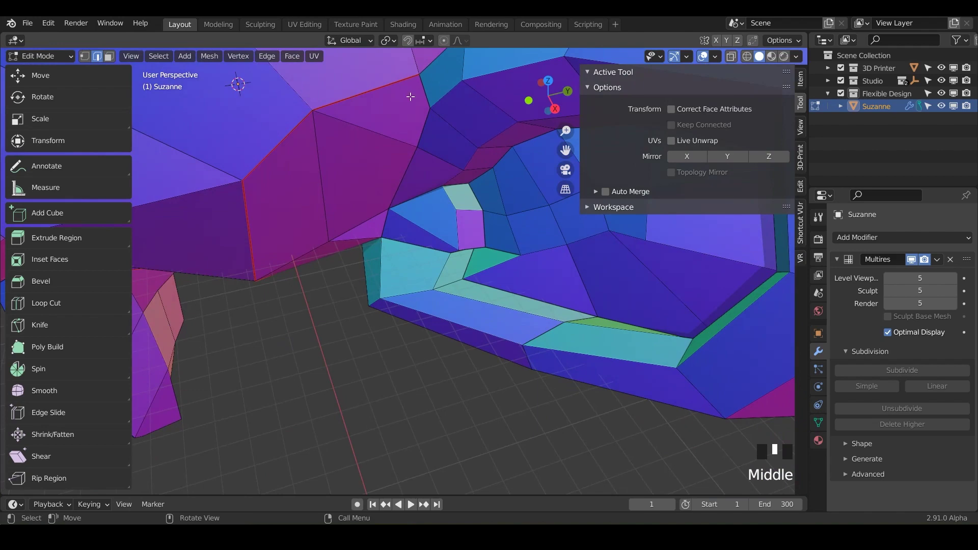
pyautogui.moveTo(413, 67); pyautogui.dragTo(429, 228, button='middle')
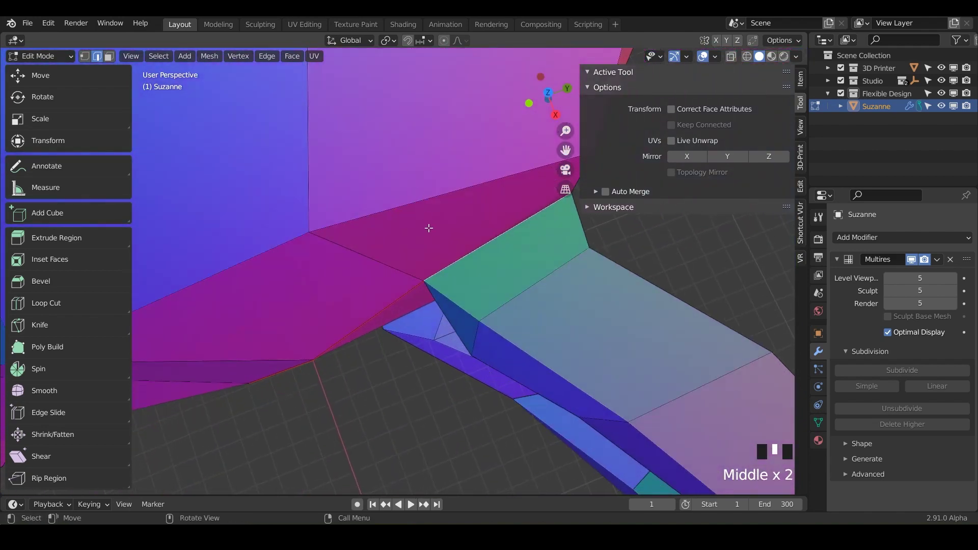
pyautogui.click(266, 57)
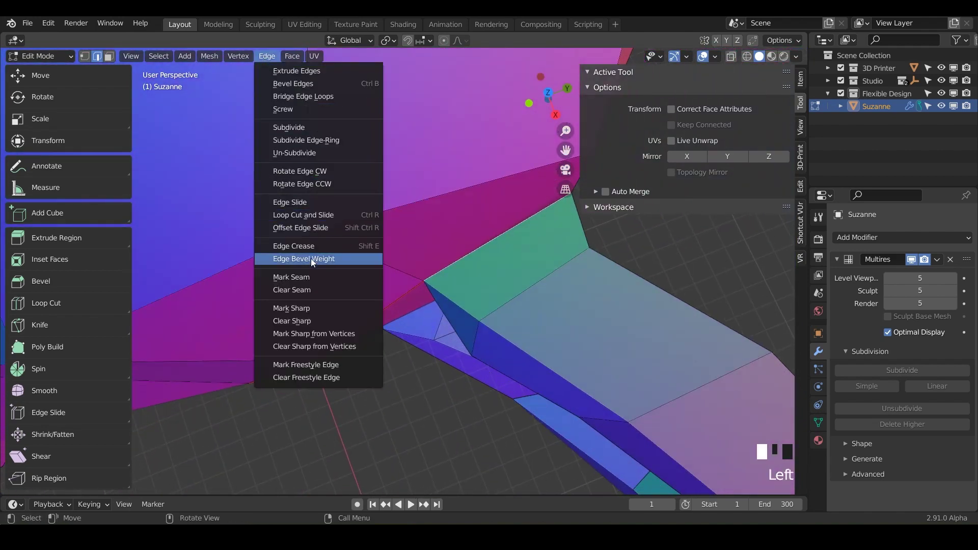
pyautogui.click(310, 277)
pyautogui.moveTo(375, 284); pyautogui.dragTo(426, 109, button='middle')
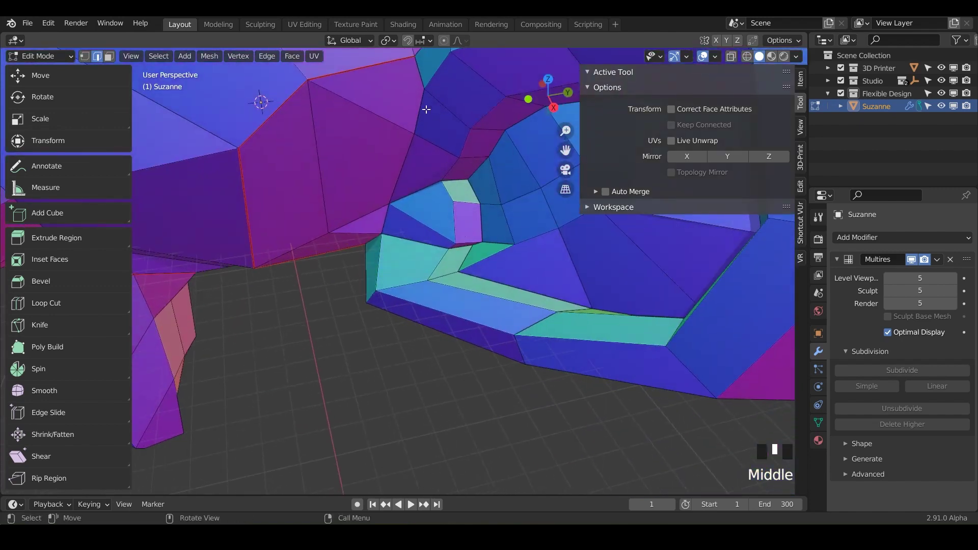
pyautogui.scroll(-4, 393, 193)
pyautogui.moveTo(393, 193); pyautogui.dragTo(395, 168, button='middle')
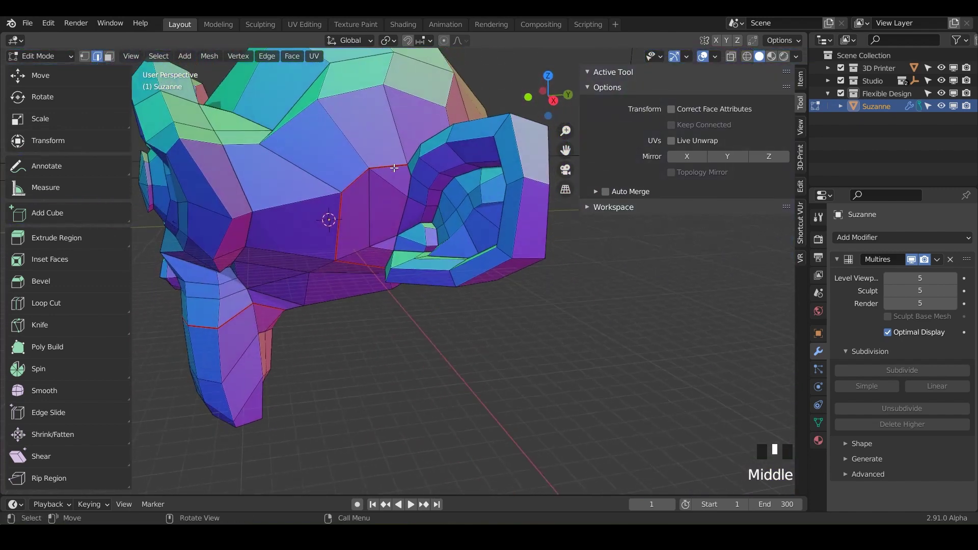
# Step: Return to Sculpt Mode and reinitialize the face sets from UV seams
pyautogui.click(69, 60)
pyautogui.click(63, 96)
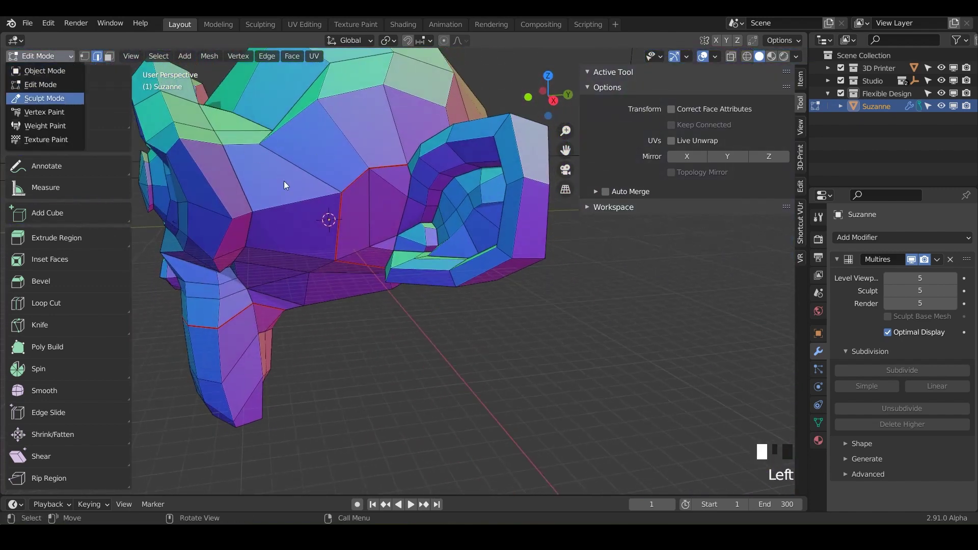
pyautogui.moveTo(367, 248); pyautogui.dragTo(414, 249, button='middle')
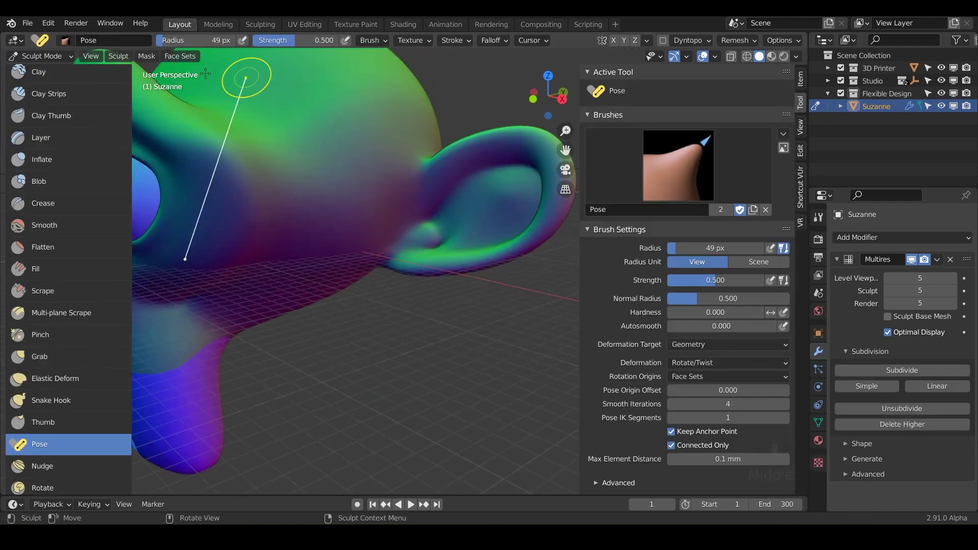
pyautogui.click(176, 51)
pyautogui.moveTo(216, 113)
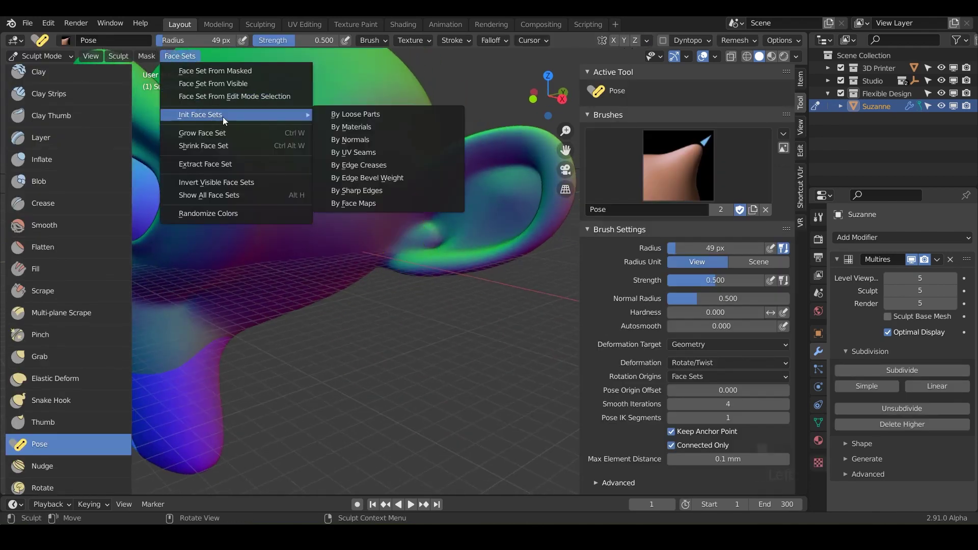
pyautogui.click(370, 152)
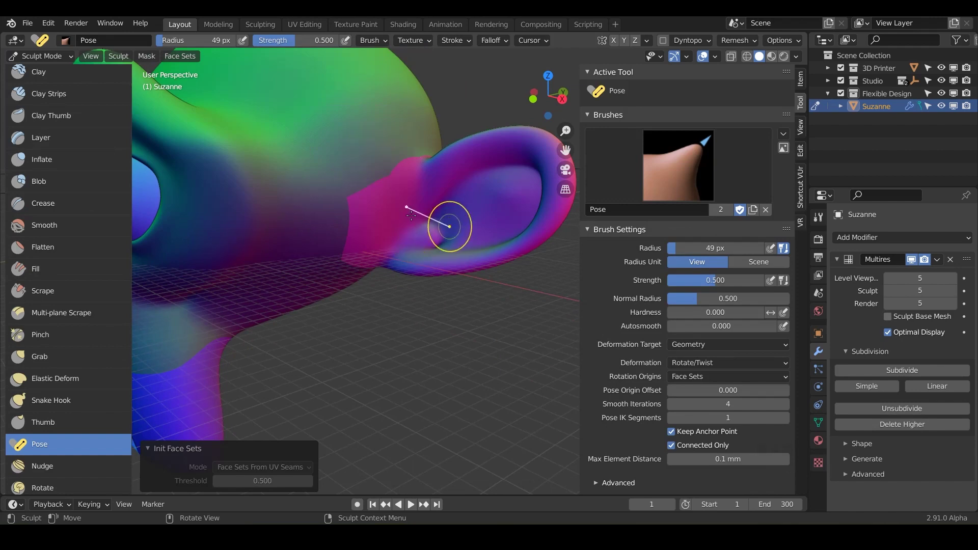
# Step: Try rotating the ear around its face set boundary with the Pose brush, and undo the strokes
pyautogui.moveTo(449, 223); pyautogui.dragTo(496, 228, button='middle')
pyautogui.moveTo(382, 290); pyautogui.dragTo(338, 346, button='middle')
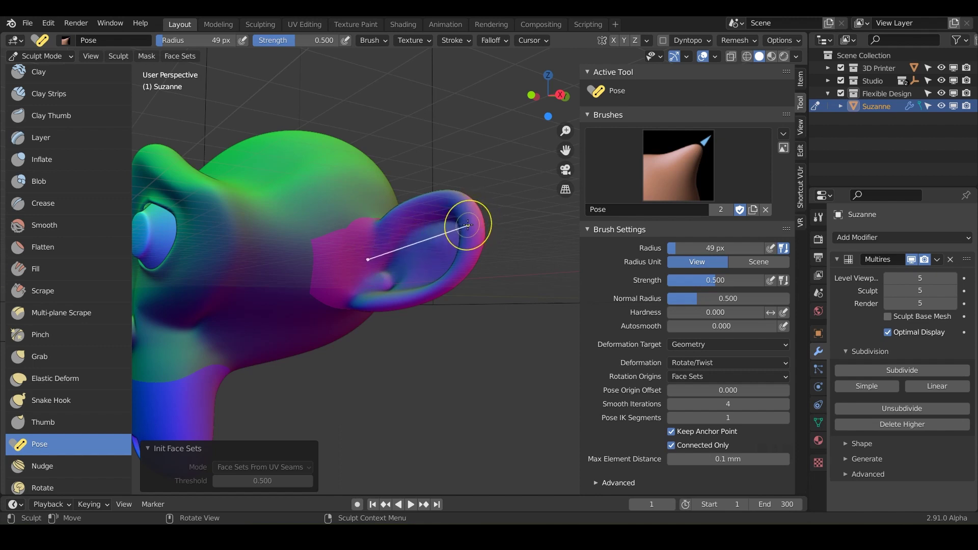
pyautogui.moveTo(468, 224); pyautogui.dragTo(471, 243)
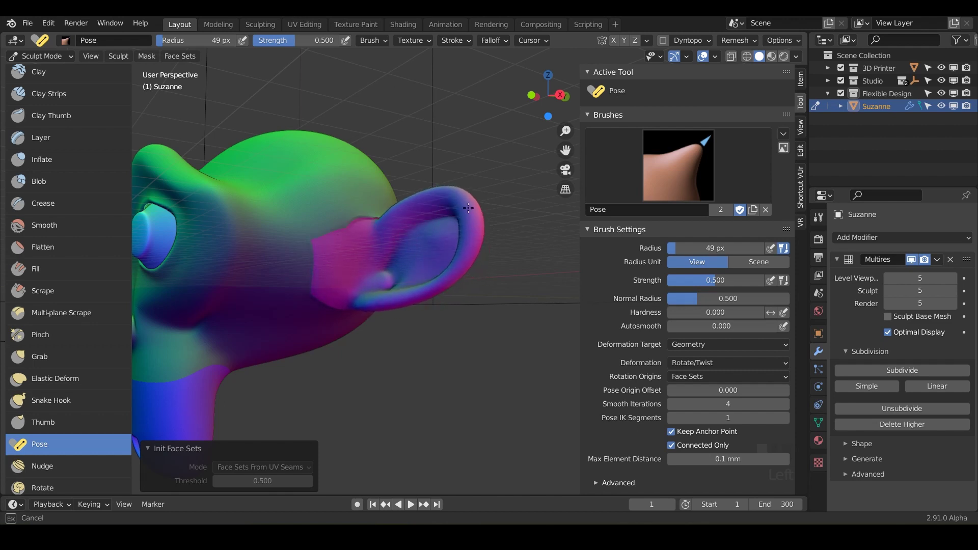
pyautogui.moveTo(468, 208); pyautogui.dragTo(469, 244)
pyautogui.moveTo(467, 335)
pyautogui.mouseDown()
pyautogui.moveTo(469, 269)
pyautogui.moveTo(461, 321)
pyautogui.moveTo(459, 244)
pyautogui.moveTo(456, 316)
pyautogui.moveTo(458, 283)
pyautogui.moveTo(439, 331)
pyautogui.moveTo(499, 234)
pyautogui.mouseUp()
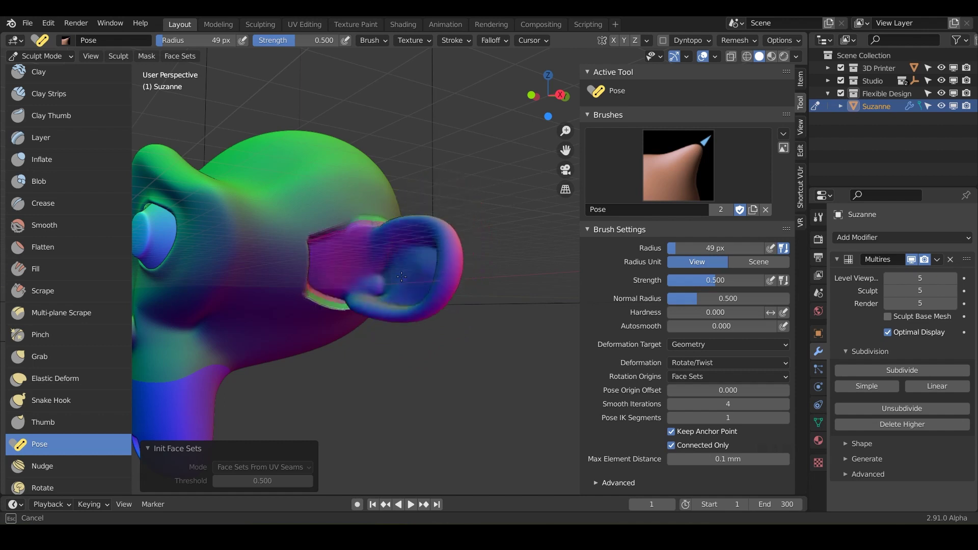
pyautogui.moveTo(402, 277)
pyautogui.mouseDown()
pyautogui.moveTo(469, 241)
pyautogui.moveTo(437, 261)
pyautogui.mouseUp()
pyautogui.hotkey('ctrl', 'z')
pyautogui.hotkey('ctrl', 'z')
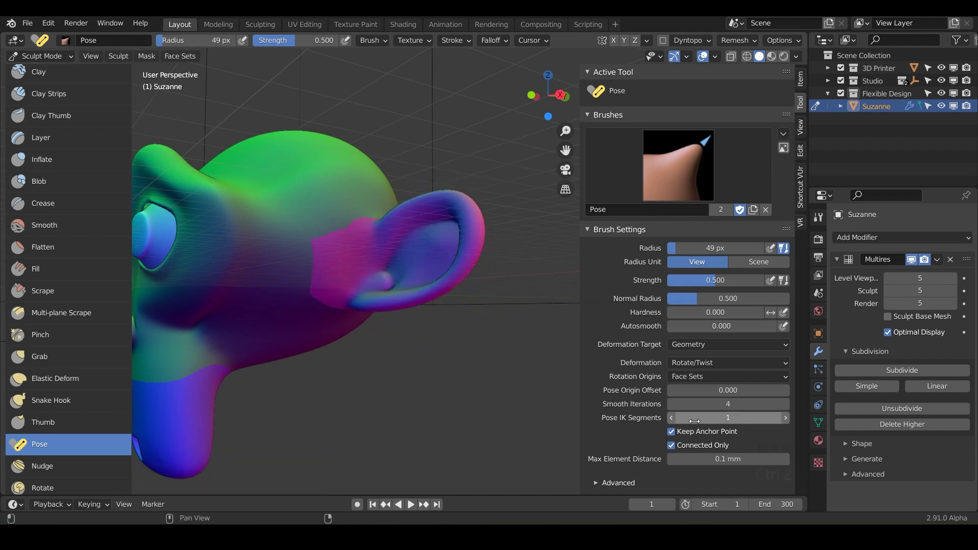
# Step: Set the Pose brush's Smooth Iterations to 6
pyautogui.click(787, 404)
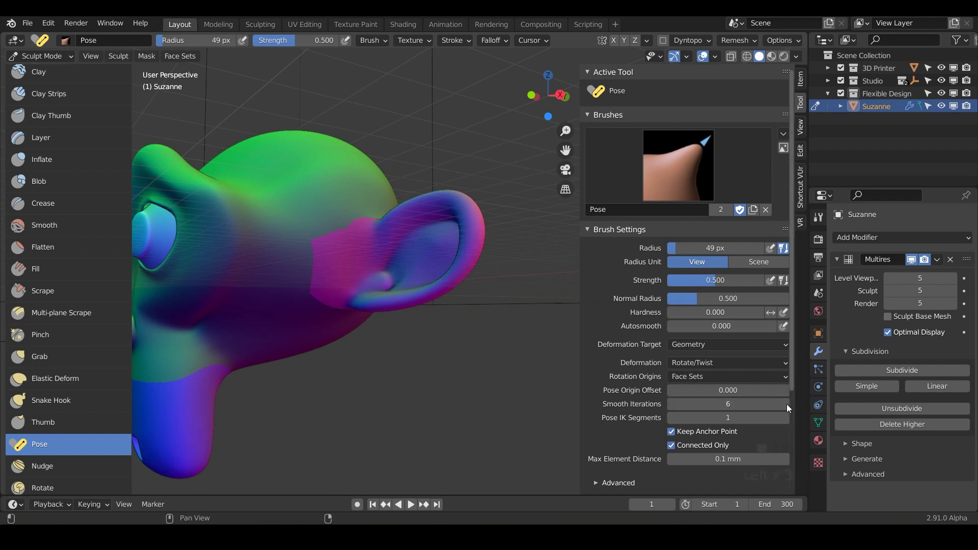
# Step: Set the Pose brush's Smooth Iterations to 7 and rotate Suzanne's left ear downward around its face set boundary
pyautogui.click(787, 404)
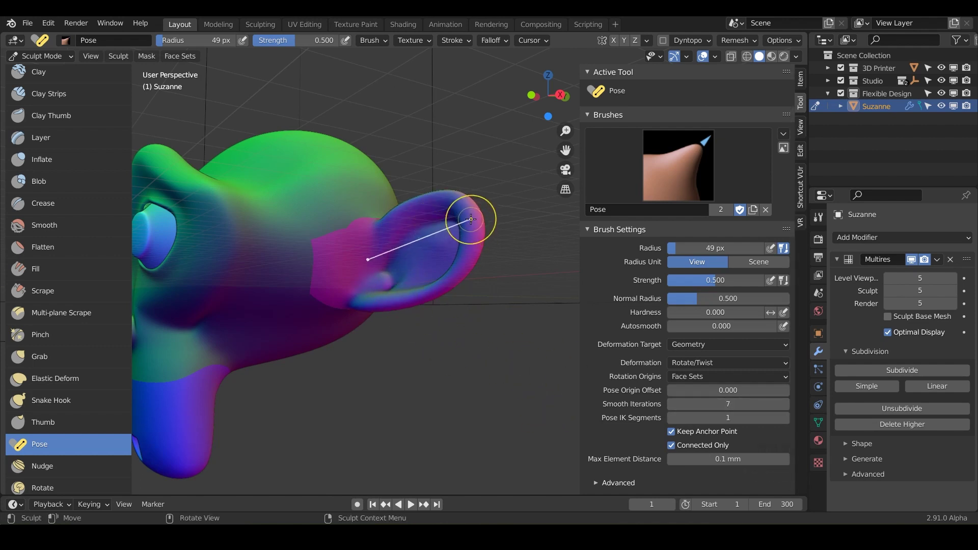
pyautogui.moveTo(471, 219)
pyautogui.mouseDown()
pyautogui.moveTo(472, 261)
pyautogui.moveTo(463, 224)
pyautogui.moveTo(414, 279)
pyautogui.mouseUp()
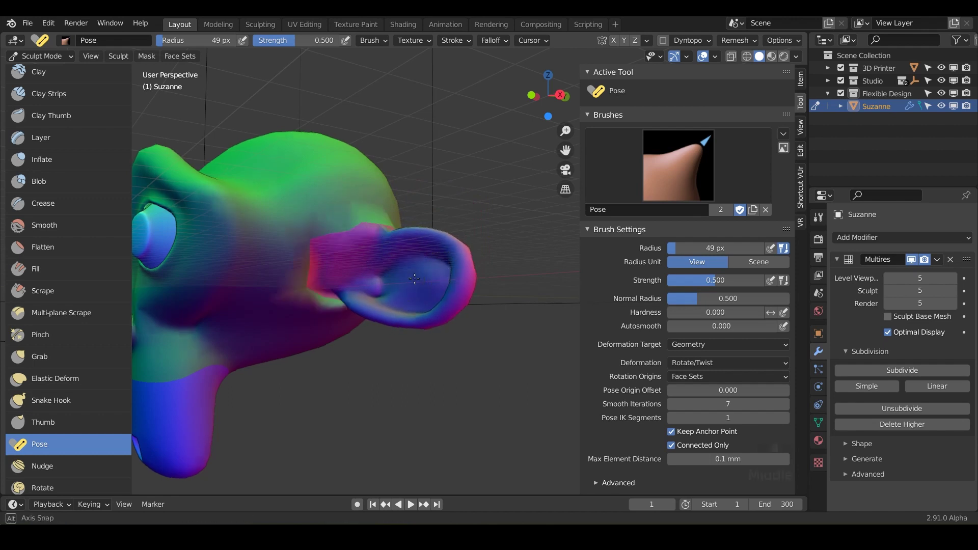
# Step: Smooth the creased surface all around the base of the rotated left ear, front and back, with the Smooth brush
pyautogui.moveTo(414, 279)
pyautogui.mouseDown(button='middle')
pyautogui.moveTo(443, 286)
pyautogui.moveTo(429, 241)
pyautogui.moveTo(452, 248)
pyautogui.moveTo(444, 229)
pyautogui.mouseUp(button='middle')
pyautogui.moveTo(517, 235)
pyautogui.mouseDown()
pyautogui.moveTo(515, 268)
pyautogui.moveTo(523, 252)
pyautogui.mouseUp()
pyautogui.moveTo(522, 253); pyautogui.dragTo(339, 201, button='middle')
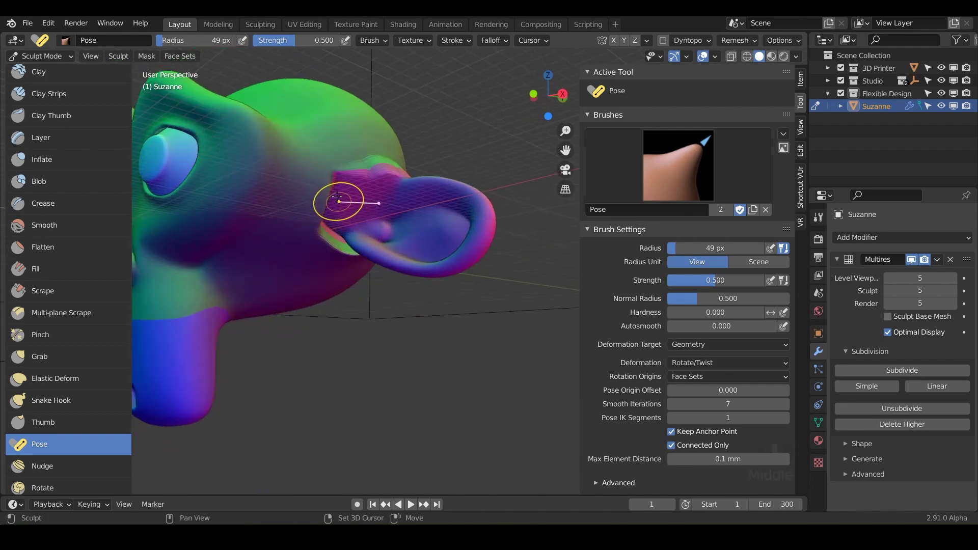
pyautogui.keyDown('shift'); pyautogui.moveTo(338, 201); pyautogui.dragTo(331, 220); pyautogui.keyUp('shift')
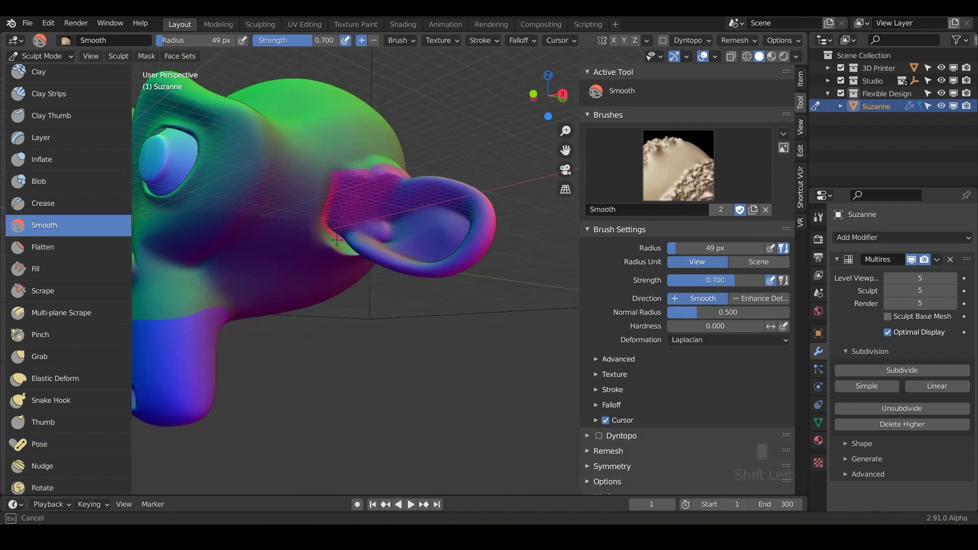
pyautogui.keyDown('shift'); pyautogui.moveTo(357, 263); pyautogui.dragTo(357, 263); pyautogui.keyUp('shift')
pyautogui.moveTo(357, 263); pyautogui.dragTo(297, 262, button='middle')
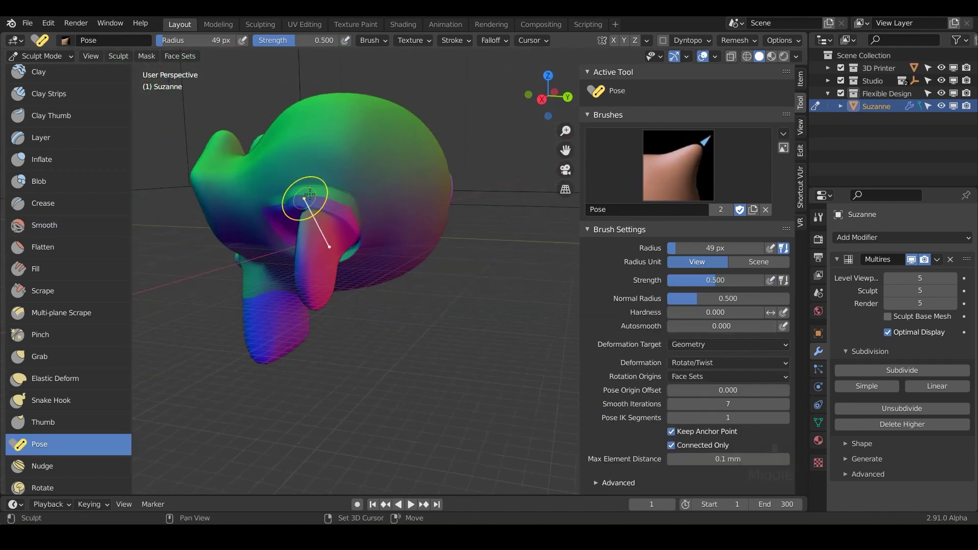
pyautogui.keyDown('shift'); pyautogui.moveTo(344, 222); pyautogui.dragTo(357, 242); pyautogui.keyUp('shift')
pyautogui.moveTo(357, 241); pyautogui.dragTo(365, 221, button='middle')
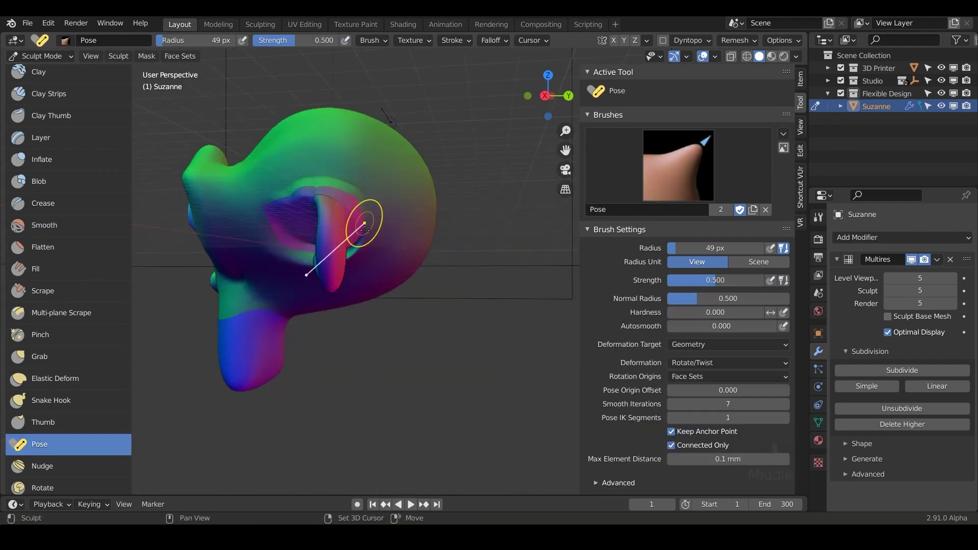
pyautogui.keyDown('shift'); pyautogui.moveTo(365, 221); pyautogui.dragTo(346, 255); pyautogui.keyUp('shift')
pyautogui.moveTo(347, 255); pyautogui.dragTo(356, 219, button='middle')
pyautogui.keyDown('shift'); pyautogui.moveTo(356, 219); pyautogui.dragTo(354, 248); pyautogui.keyUp('shift')
pyautogui.moveTo(354, 248); pyautogui.dragTo(350, 240, button='middle')
pyautogui.keyDown('shift'); pyautogui.moveTo(350, 240); pyautogui.dragTo(328, 251); pyautogui.keyUp('shift')
# Step: Try posing the muzzle around its face set boundary from the front with the Pose brush
pyautogui.moveTo(328, 251)
pyautogui.mouseDown(button='middle')
pyautogui.moveTo(375, 275)
pyautogui.moveTo(380, 243)
pyautogui.moveTo(428, 224)
pyautogui.moveTo(395, 231)
pyautogui.moveTo(417, 235)
pyautogui.mouseUp(button='middle')
pyautogui.scroll(-4, 380, 241)
pyautogui.keyDown('shift'); pyautogui.moveTo(416, 235); pyautogui.dragTo(409, 198, button='middle'); pyautogui.keyUp('shift')
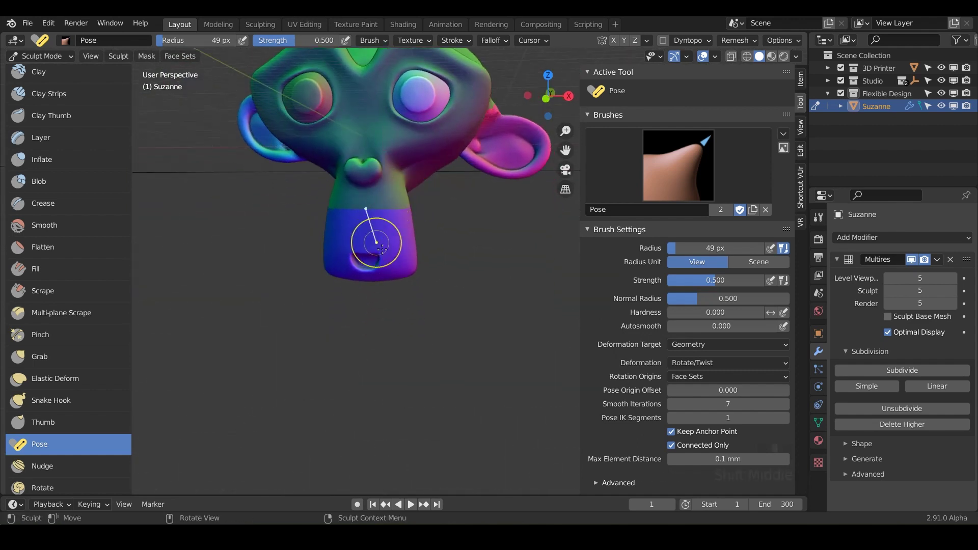
pyautogui.moveTo(366, 266); pyautogui.dragTo(355, 277)
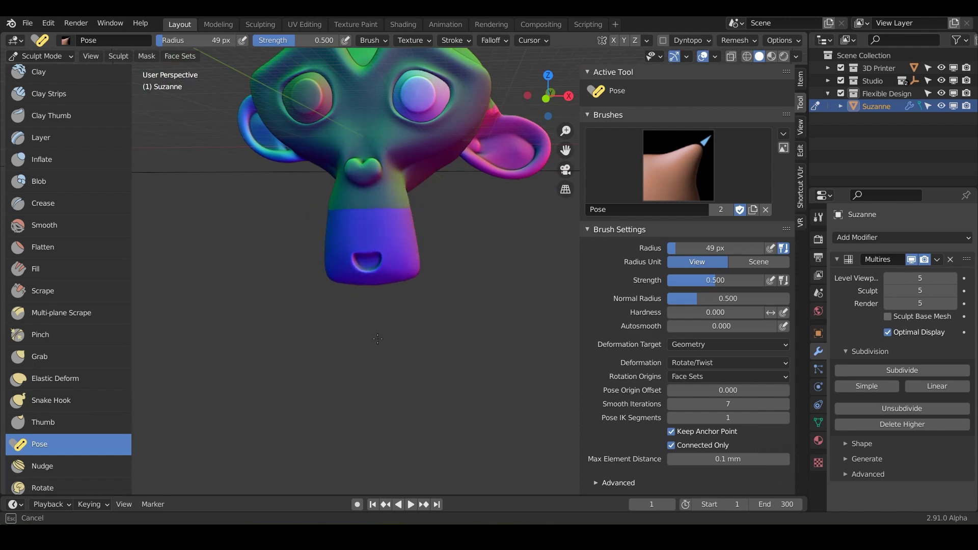
pyautogui.moveTo(373, 329); pyautogui.dragTo(372, 319)
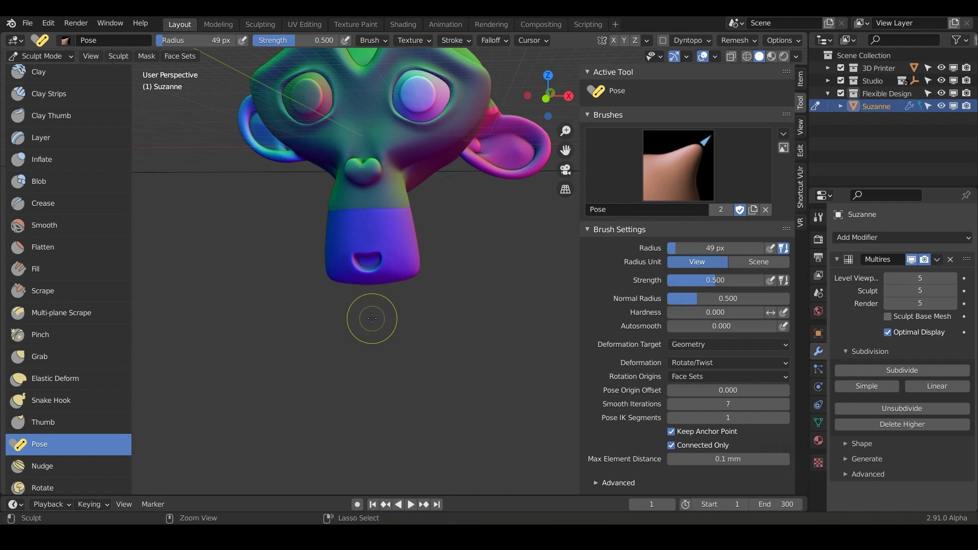
# Step: Swing the muzzle's lower part forward around its face set boundary with the Pose brush, working from the side
pyautogui.moveTo(380, 323); pyautogui.dragTo(364, 279, button='middle')
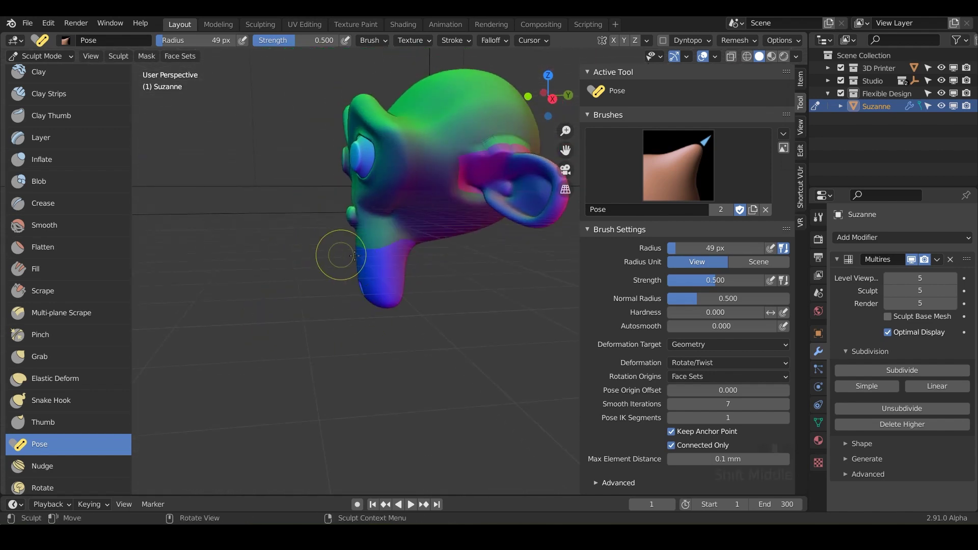
pyautogui.scroll(3, 377, 257)
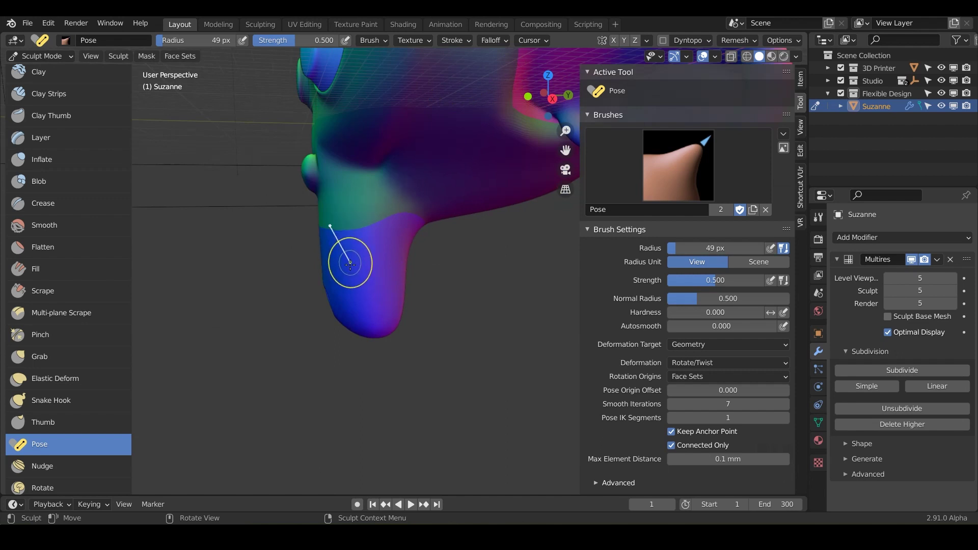
pyautogui.moveTo(365, 320)
pyautogui.mouseDown()
pyautogui.moveTo(348, 363)
pyautogui.moveTo(280, 366)
pyautogui.mouseUp()
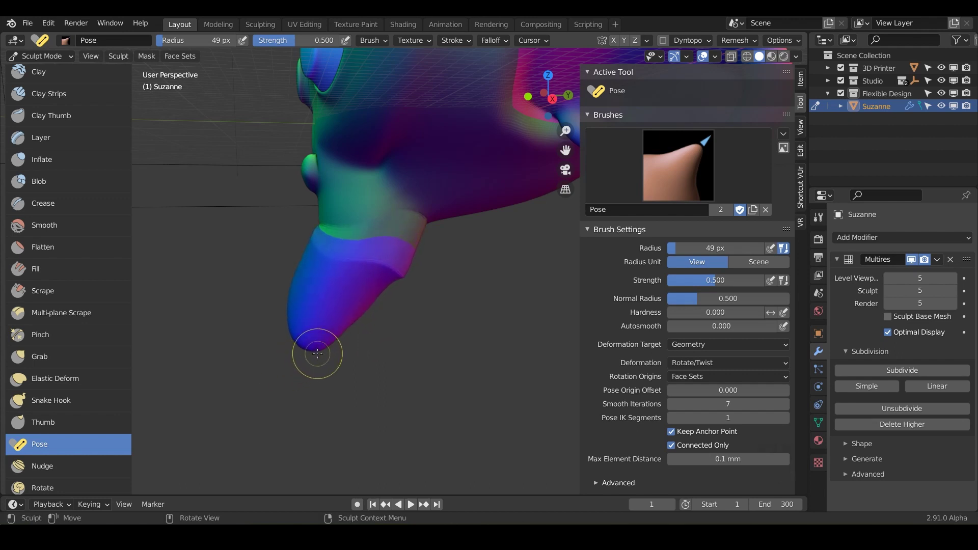
# Step: Smooth the bend around the muzzle where the two face sets meet, working on both sides of the head
pyautogui.keyDown('shift'); pyautogui.moveTo(406, 245); pyautogui.dragTo(409, 243); pyautogui.keyUp('shift')
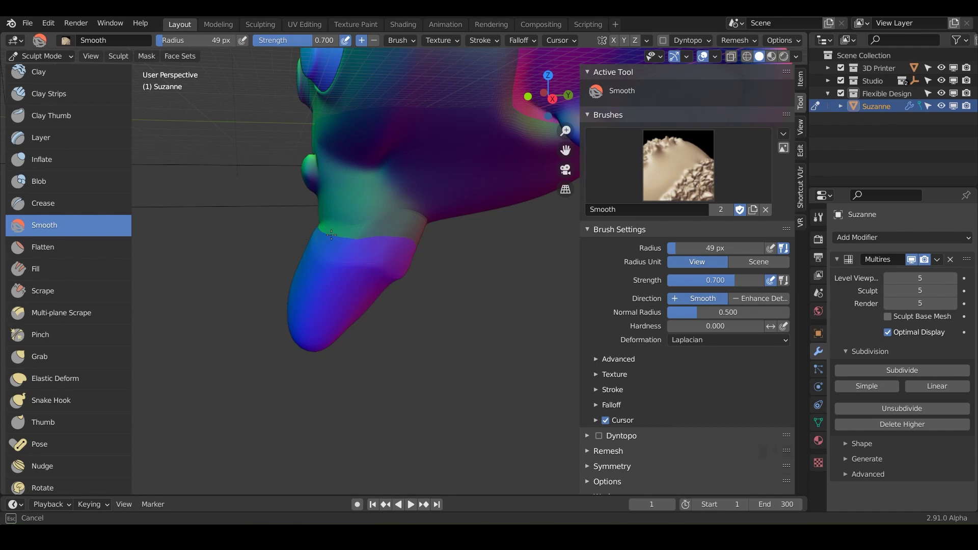
pyautogui.keyDown('shift'); pyautogui.moveTo(382, 263); pyautogui.dragTo(382, 255); pyautogui.keyUp('shift')
pyautogui.moveTo(382, 255)
pyautogui.mouseDown(button='middle')
pyautogui.moveTo(387, 246)
pyautogui.moveTo(497, 251)
pyautogui.moveTo(506, 236)
pyautogui.mouseUp(button='middle')
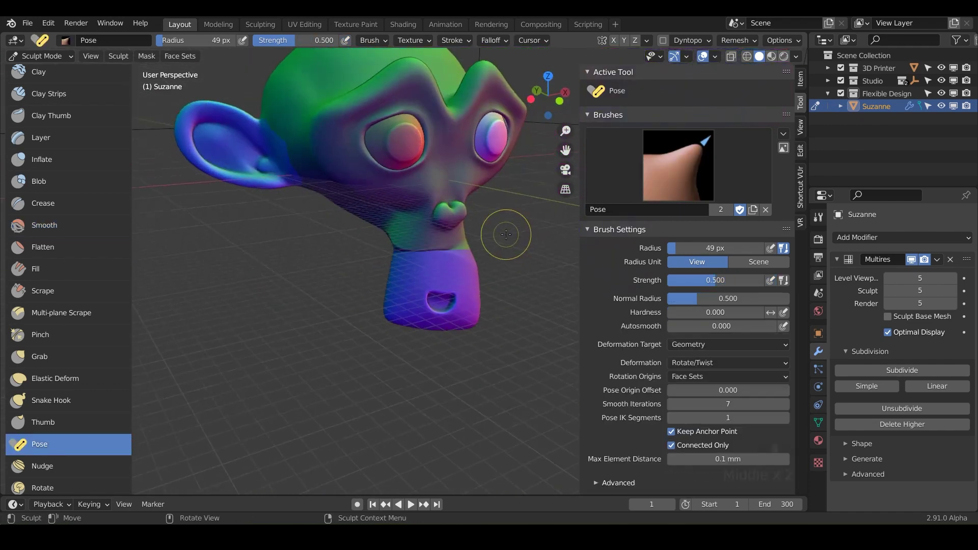
pyautogui.scroll(4, 507, 236)
pyautogui.keyDown('shift'); pyautogui.moveTo(501, 232); pyautogui.dragTo(429, 249); pyautogui.keyUp('shift')
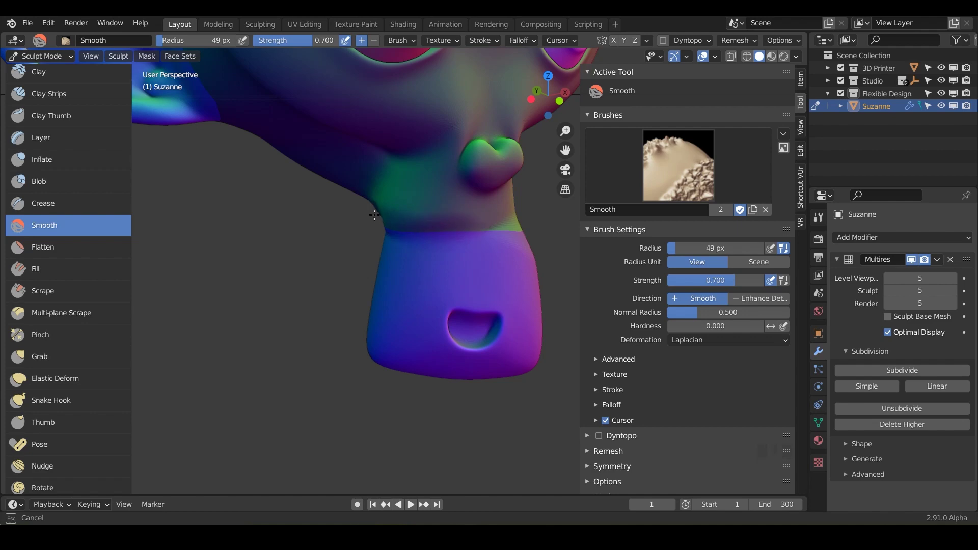
pyautogui.keyDown('shift'); pyautogui.moveTo(472, 226); pyautogui.dragTo(417, 223); pyautogui.keyUp('shift')
pyautogui.moveTo(443, 213)
pyautogui.keyDown('shift'); pyautogui.mouseDown(button='middle')
pyautogui.moveTo(485, 250)
pyautogui.moveTo(477, 231)
pyautogui.moveTo(395, 220)
pyautogui.moveTo(437, 214)
pyautogui.mouseUp(button='middle'); pyautogui.keyUp('shift')
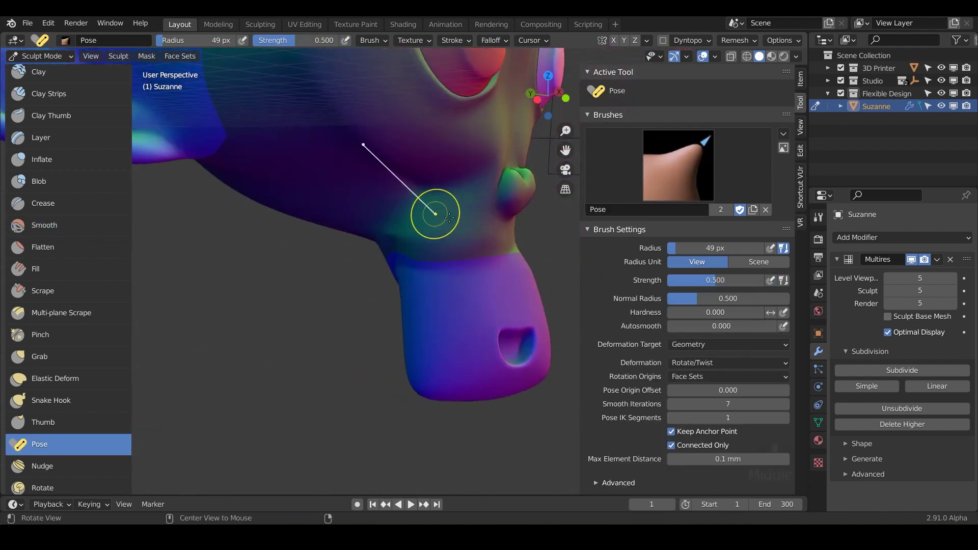
pyautogui.moveTo(449, 219)
pyautogui.keyDown('shift'); pyautogui.mouseDown()
pyautogui.moveTo(409, 228)
pyautogui.moveTo(411, 258)
pyautogui.mouseUp(); pyautogui.keyUp('shift')
# Step: Rotate Suzanne's right ear backward around its face set boundary with the Pose brush, working from above
pyautogui.scroll(-2, 411, 257)
pyautogui.moveTo(411, 258)
pyautogui.keyDown('shift'); pyautogui.mouseDown(button='middle')
pyautogui.moveTo(481, 298)
pyautogui.moveTo(483, 312)
pyautogui.mouseUp(button='middle'); pyautogui.keyUp('shift')
pyautogui.moveTo(439, 267)
pyautogui.mouseDown(button='middle')
pyautogui.moveTo(433, 251)
pyautogui.moveTo(506, 287)
pyautogui.moveTo(422, 278)
pyautogui.moveTo(423, 255)
pyautogui.mouseUp(button='middle')
pyautogui.keyDown('shift'); pyautogui.moveTo(423, 255); pyautogui.dragTo(466, 291, button='middle'); pyautogui.keyUp('shift')
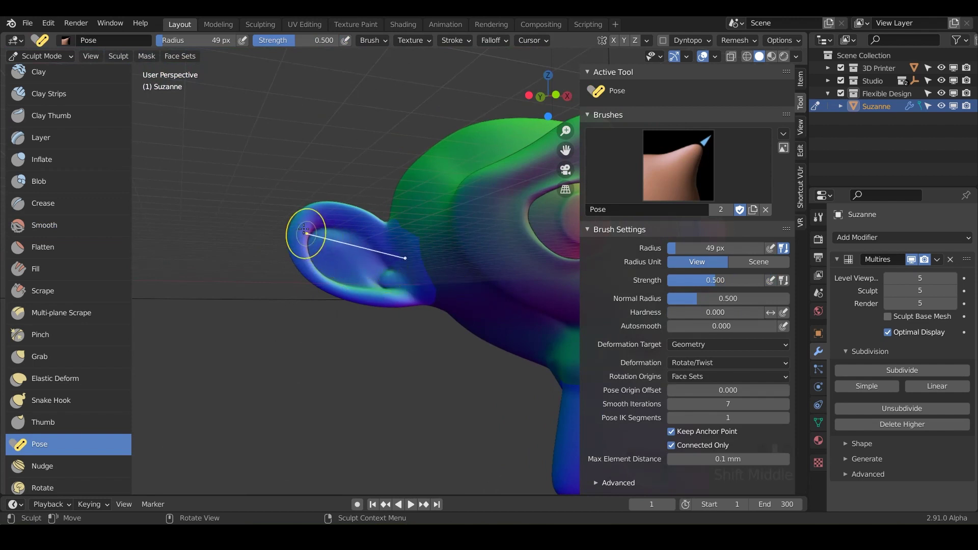
pyautogui.moveTo(301, 227); pyautogui.dragTo(260, 208)
pyautogui.moveTo(354, 262)
pyautogui.mouseDown(button='middle')
pyautogui.moveTo(442, 299)
pyautogui.moveTo(465, 359)
pyautogui.moveTo(489, 325)
pyautogui.mouseUp(button='middle')
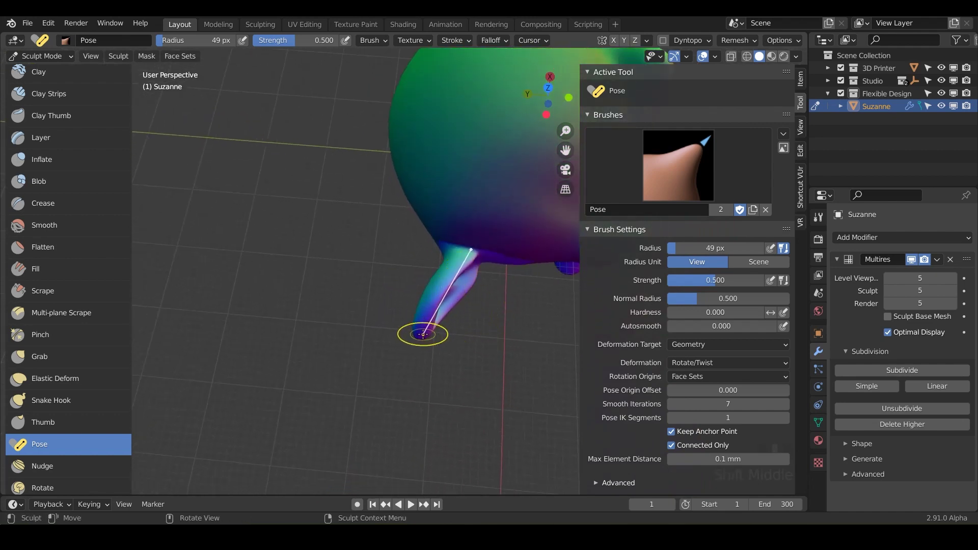
pyautogui.moveTo(423, 335)
pyautogui.mouseDown()
pyautogui.moveTo(402, 342)
pyautogui.moveTo(322, 331)
pyautogui.mouseUp()
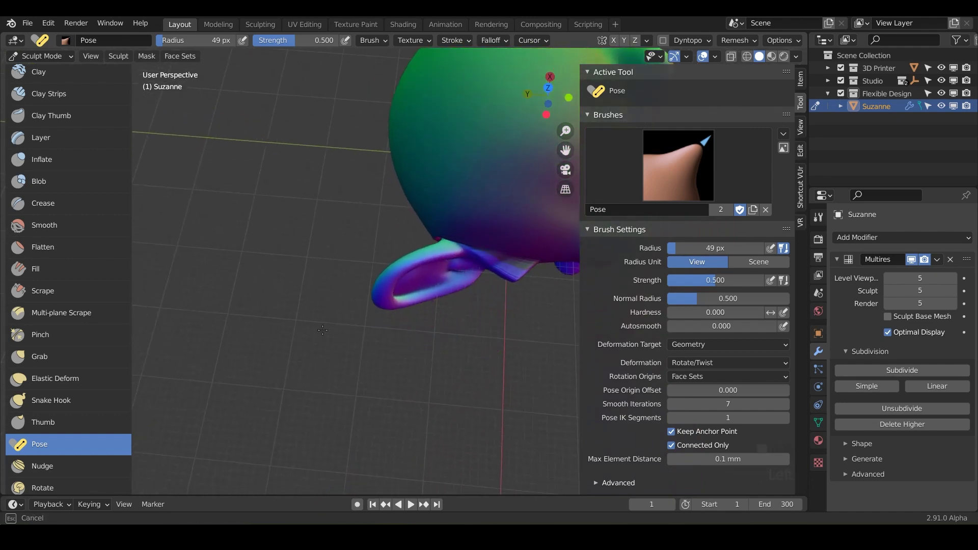
# Step: Smooth the transition between the head and the base of the rotated right ear
pyautogui.moveTo(430, 364); pyautogui.dragTo(523, 241, button='middle')
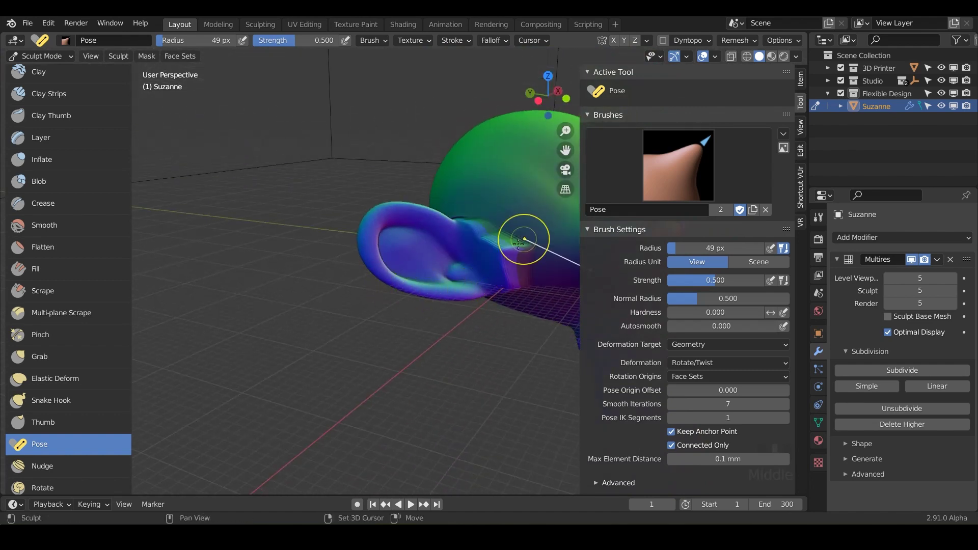
pyautogui.keyDown('shift'); pyautogui.moveTo(519, 242); pyautogui.dragTo(522, 277); pyautogui.keyUp('shift')
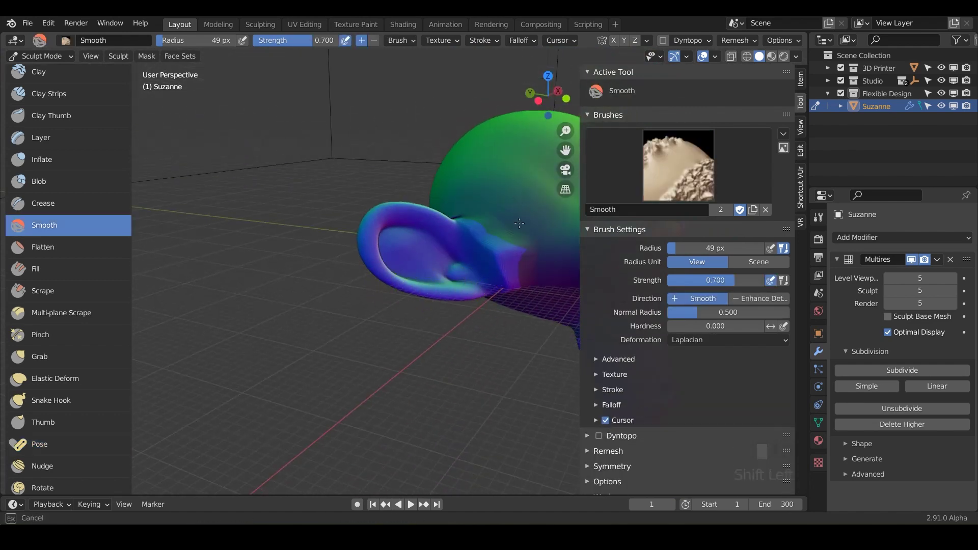
pyautogui.keyDown('shift'); pyautogui.moveTo(511, 304); pyautogui.dragTo(511, 304); pyautogui.keyUp('shift')
pyautogui.moveTo(511, 304); pyautogui.dragTo(518, 250, button='middle')
pyautogui.keyDown('shift'); pyautogui.moveTo(508, 253); pyautogui.dragTo(506, 254); pyautogui.keyUp('shift')
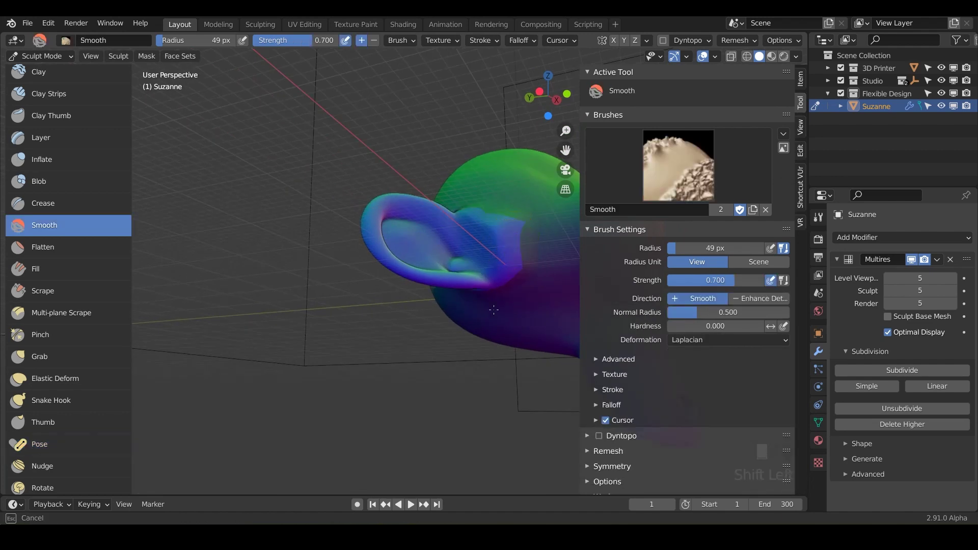
pyautogui.moveTo(494, 310)
pyautogui.keyDown('shift'); pyautogui.mouseDown()
pyautogui.moveTo(509, 247)
pyautogui.moveTo(489, 223)
pyautogui.mouseUp(); pyautogui.keyUp('shift')
# Step: Change the Pose brush's Deformation to Scale/Translate
pyautogui.moveTo(489, 224)
pyautogui.mouseDown(button='middle')
pyautogui.moveTo(503, 277)
pyautogui.moveTo(448, 306)
pyautogui.moveTo(415, 313)
pyautogui.moveTo(390, 262)
pyautogui.mouseUp(button='middle')
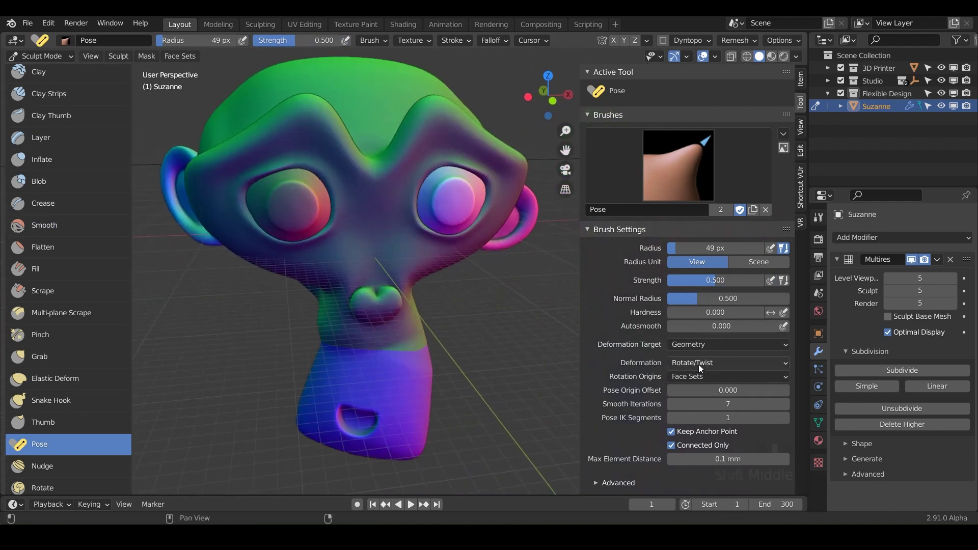
pyautogui.moveTo(494, 351); pyautogui.dragTo(424, 347, button='middle')
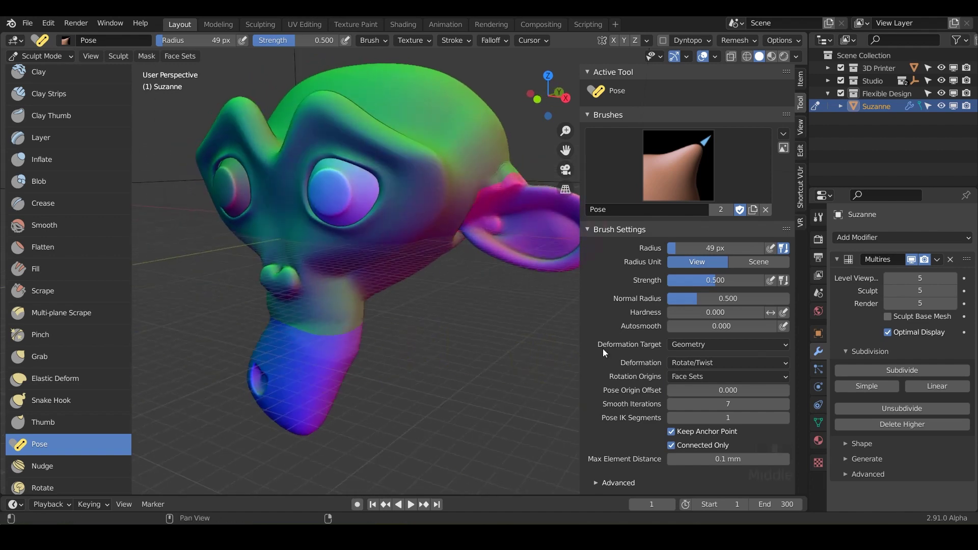
pyautogui.moveTo(470, 303)
pyautogui.mouseDown(button='middle')
pyautogui.moveTo(489, 300)
pyautogui.moveTo(448, 296)
pyautogui.moveTo(476, 291)
pyautogui.mouseUp(button='middle')
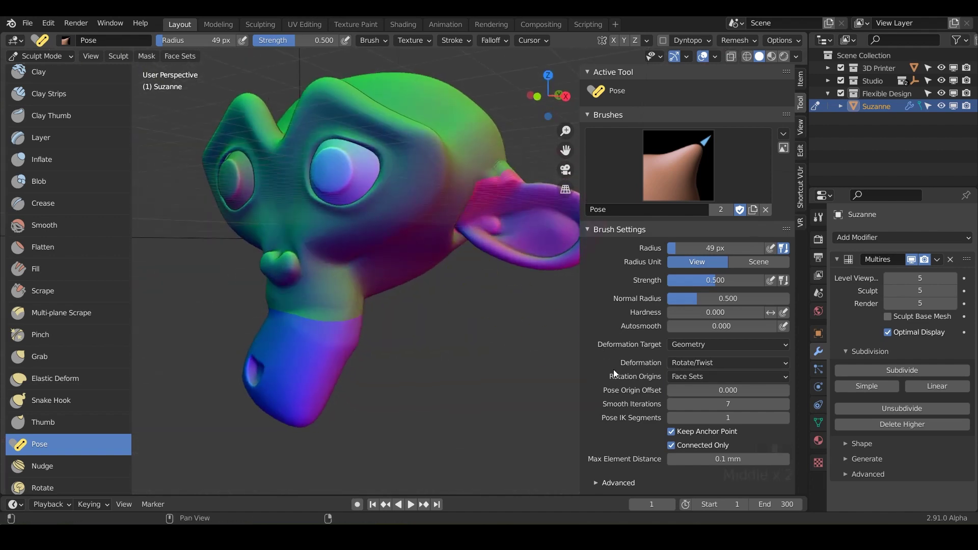
pyautogui.click(701, 364)
pyautogui.click(720, 390)
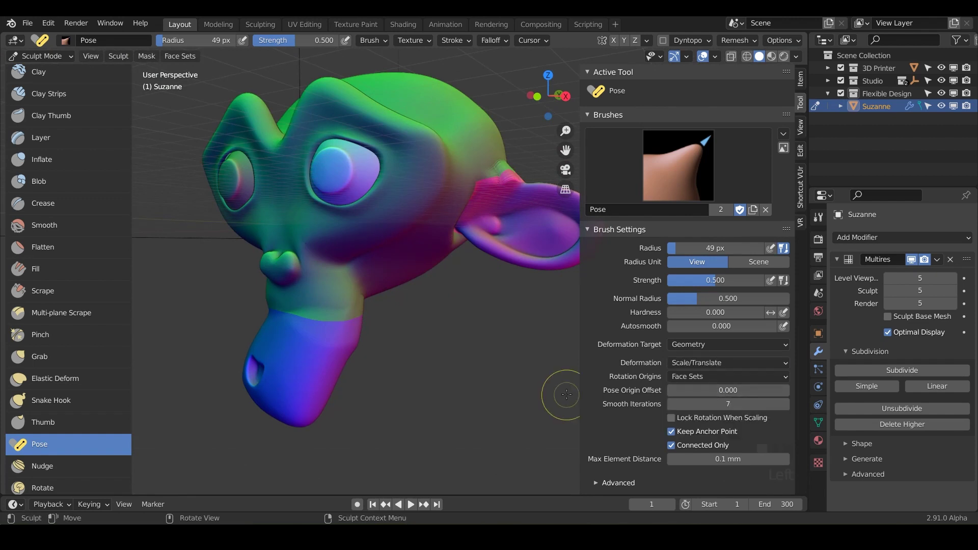
# Step: Scale down Suzanne's left ear from its face set boundary with the Pose brush
pyautogui.keyDown('shift'); pyautogui.moveTo(567, 394); pyautogui.dragTo(378, 270, button='middle'); pyautogui.keyUp('shift')
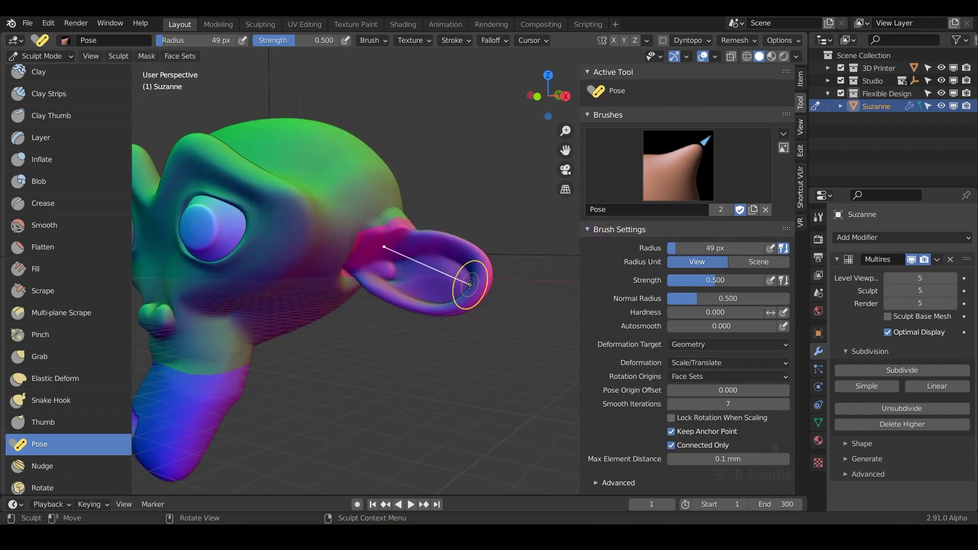
pyautogui.moveTo(489, 294); pyautogui.dragTo(435, 277)
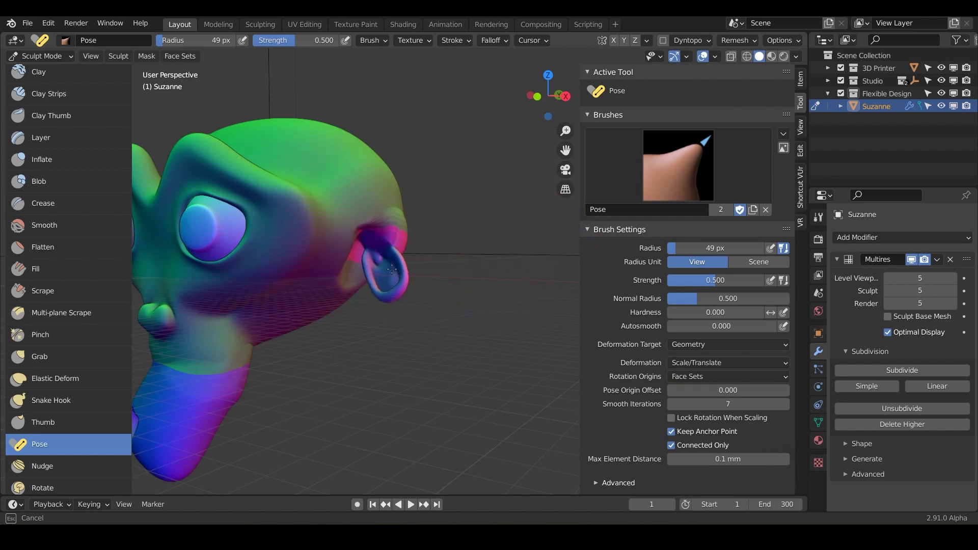
pyautogui.moveTo(410, 261)
pyautogui.mouseDown()
pyautogui.moveTo(434, 285)
pyautogui.moveTo(408, 265)
pyautogui.moveTo(433, 285)
pyautogui.moveTo(419, 282)
pyautogui.mouseUp()
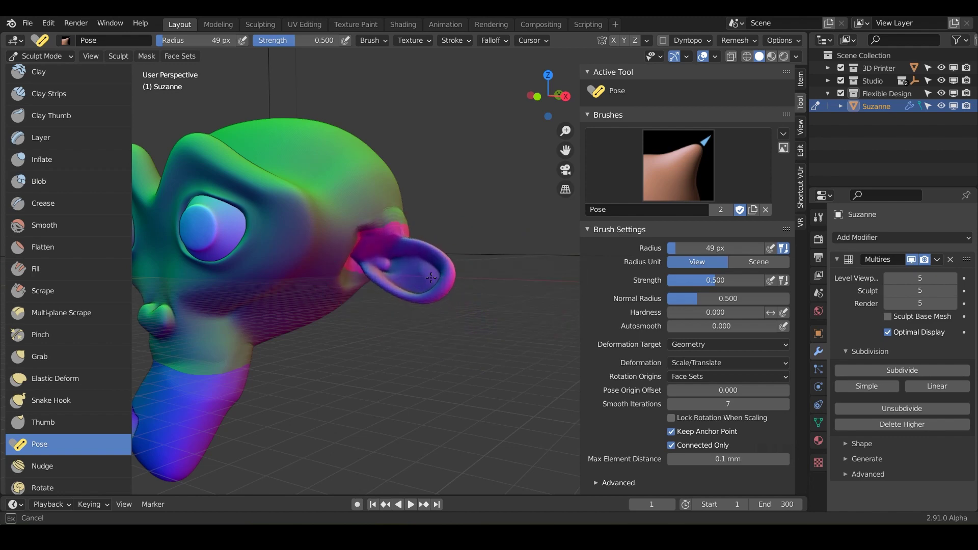
# Step: Set the Pose brush's Deformation to Squash & Stretch and stretch Suzanne's right ear outward into a long shape
pyautogui.click(704, 361)
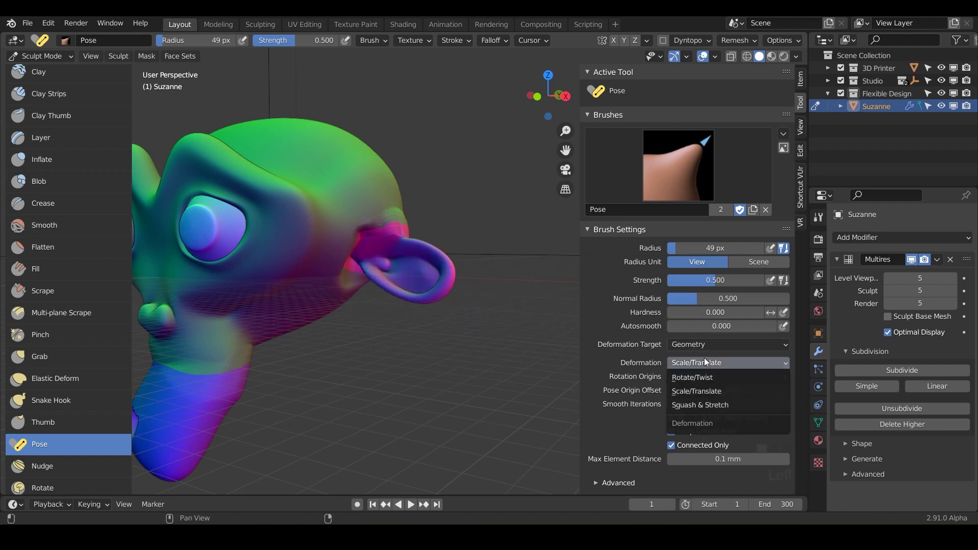
pyautogui.click(704, 400)
pyautogui.moveTo(419, 376); pyautogui.dragTo(454, 257, button='middle')
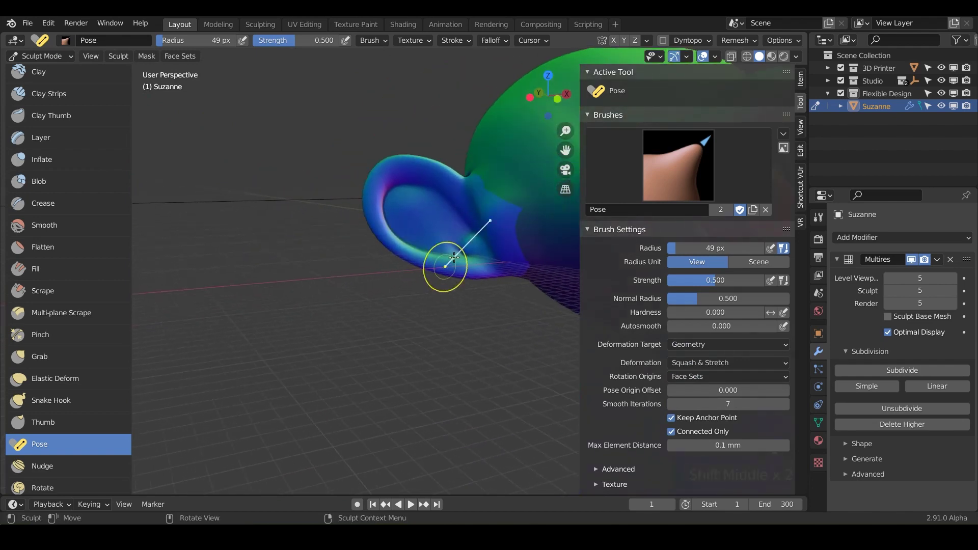
pyautogui.moveTo(376, 190)
pyautogui.mouseDown()
pyautogui.moveTo(368, 218)
pyautogui.moveTo(337, 229)
pyautogui.moveTo(367, 227)
pyautogui.moveTo(355, 242)
pyautogui.moveTo(392, 239)
pyautogui.moveTo(306, 224)
pyautogui.moveTo(429, 279)
pyautogui.moveTo(356, 239)
pyautogui.moveTo(387, 250)
pyautogui.moveTo(332, 233)
pyautogui.moveTo(343, 241)
pyautogui.moveTo(337, 258)
pyautogui.mouseUp()
pyautogui.moveTo(337, 258)
pyautogui.mouseDown(button='middle')
pyautogui.moveTo(286, 271)
pyautogui.moveTo(355, 256)
pyautogui.mouseUp(button='middle')
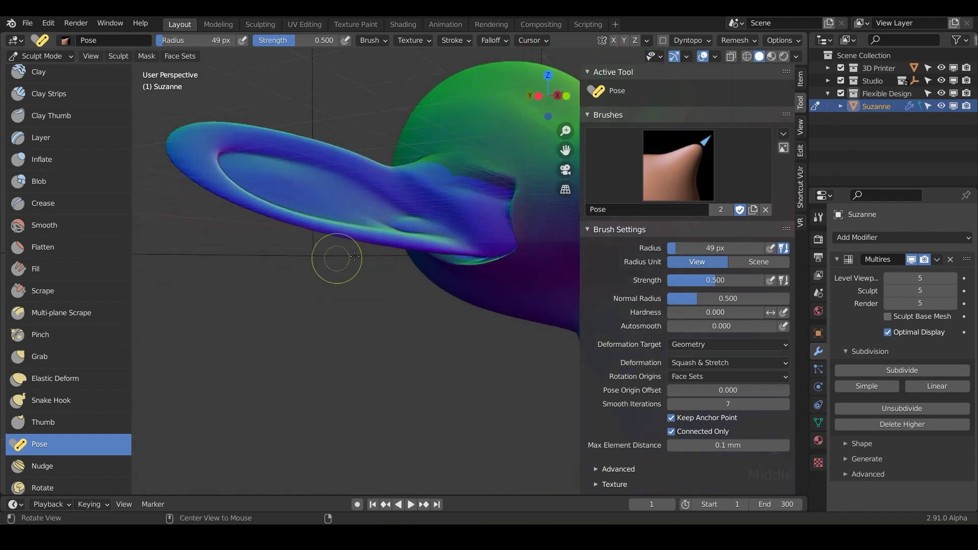
# Step: Smooth the face set boundary where the front of the stretched right ear meets Suzanne's head
pyautogui.keyDown('shift'); pyautogui.moveTo(486, 216); pyautogui.dragTo(514, 229); pyautogui.keyUp('shift')
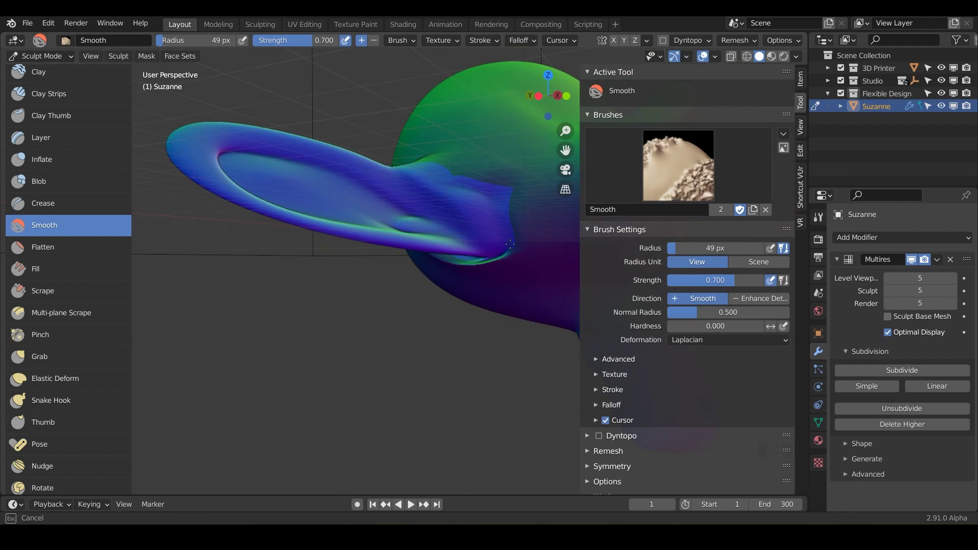
pyautogui.keyDown('shift'); pyautogui.moveTo(510, 244); pyautogui.dragTo(511, 243); pyautogui.keyUp('shift')
pyautogui.moveTo(511, 243); pyautogui.dragTo(539, 218, button='middle')
pyautogui.keyDown('shift'); pyautogui.moveTo(540, 218); pyautogui.dragTo(514, 234); pyautogui.keyUp('shift')
pyautogui.moveTo(513, 233); pyautogui.dragTo(531, 243, button='middle')
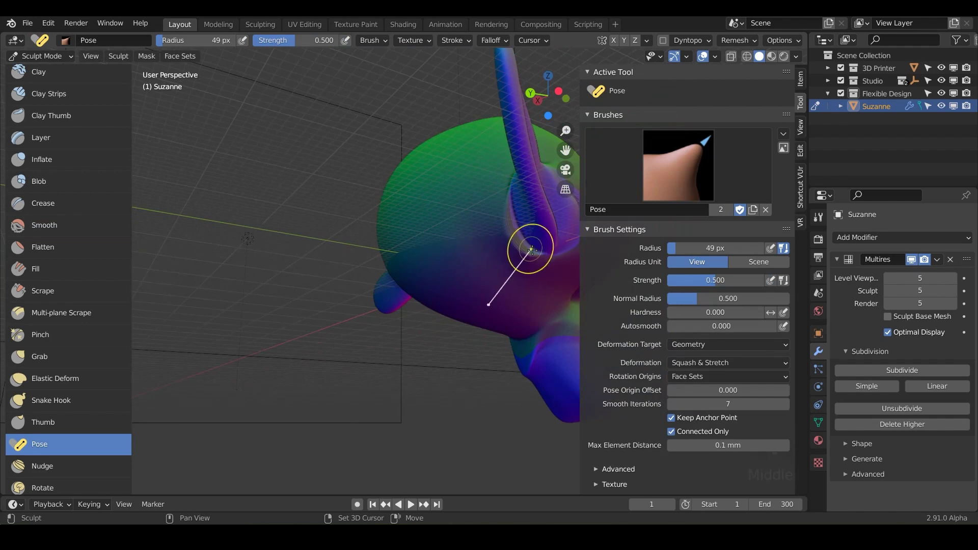
# Step: Smooth the underside of the stretched right ear's base where it joins the head
pyautogui.keyDown('shift'); pyautogui.moveTo(531, 249); pyautogui.dragTo(516, 209); pyautogui.keyUp('shift')
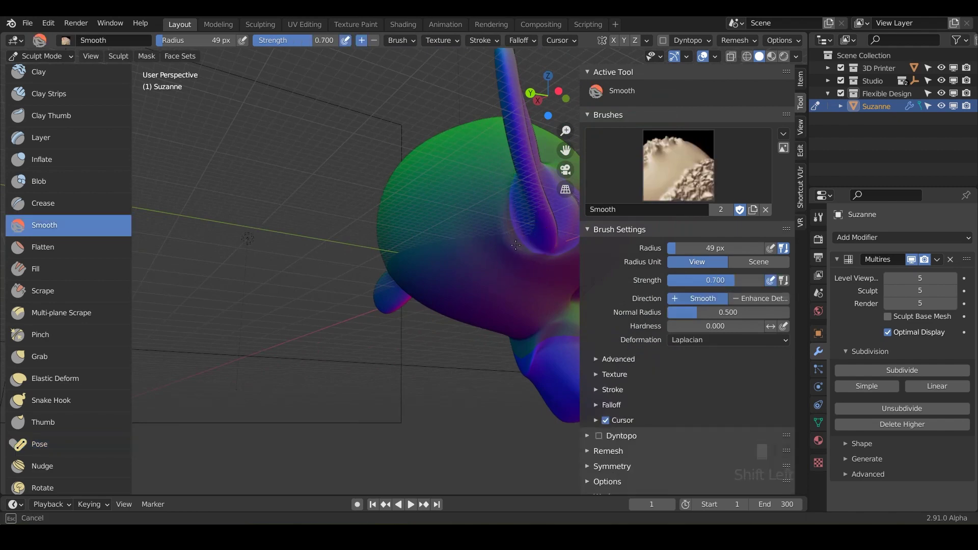
pyautogui.keyDown('shift'); pyautogui.moveTo(516, 245); pyautogui.dragTo(517, 246); pyautogui.keyUp('shift')
pyautogui.moveTo(516, 246); pyautogui.dragTo(400, 321, button='middle')
pyautogui.moveTo(456, 277)
pyautogui.mouseDown(button='middle')
pyautogui.moveTo(464, 227)
pyautogui.moveTo(421, 323)
pyautogui.mouseUp(button='middle')
# Step: Smooth the upper side of the transition between Suzanne's head and the stretched right ear
pyautogui.moveTo(398, 285)
pyautogui.keyDown('shift'); pyautogui.mouseDown()
pyautogui.moveTo(397, 308)
pyautogui.moveTo(399, 284)
pyautogui.mouseUp(); pyautogui.keyUp('shift')
pyautogui.scroll(-4, 399, 284)
pyautogui.moveTo(399, 283)
pyautogui.mouseDown(button='middle')
pyautogui.moveTo(408, 311)
pyautogui.moveTo(467, 335)
pyautogui.moveTo(423, 329)
pyautogui.moveTo(397, 248)
pyautogui.mouseUp(button='middle')
pyautogui.scroll(2, 434, 327)
pyautogui.scroll(2, 434, 327)
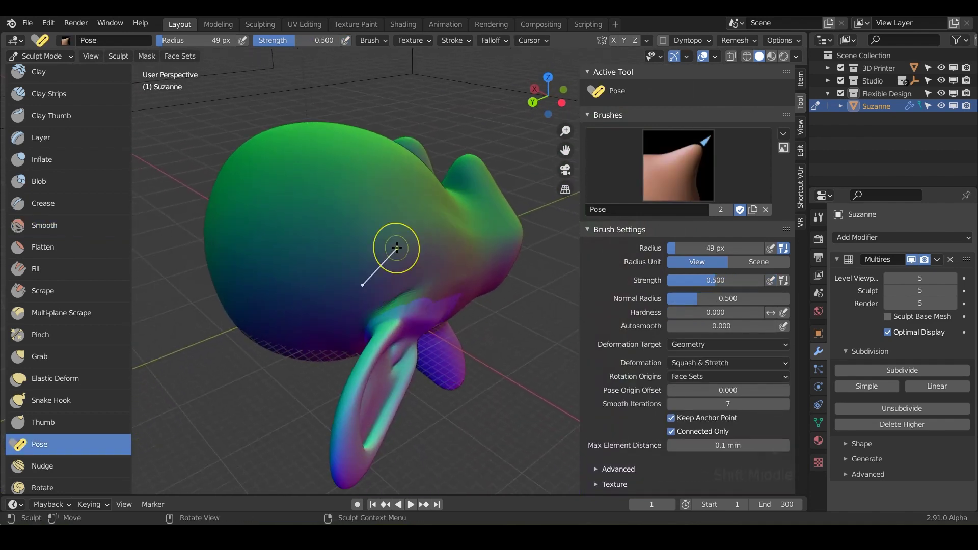
pyautogui.keyDown('shift'); pyautogui.moveTo(409, 297); pyautogui.dragTo(364, 308); pyautogui.keyUp('shift')
pyautogui.keyDown('shift'); pyautogui.moveTo(431, 277); pyautogui.dragTo(389, 306); pyautogui.keyUp('shift')
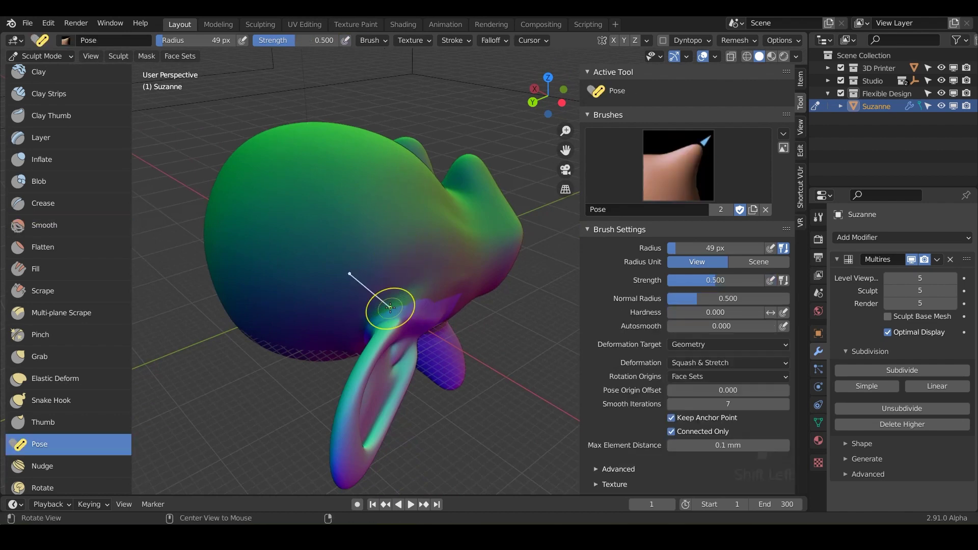
pyautogui.moveTo(389, 305); pyautogui.dragTo(441, 279, button='middle')
# Step: Smooth the remaining rear and lower parts of the seam around the stretched right ear's base
pyautogui.moveTo(442, 280)
pyautogui.keyDown('shift'); pyautogui.mouseDown()
pyautogui.moveTo(404, 316)
pyautogui.moveTo(399, 354)
pyautogui.mouseUp(); pyautogui.keyUp('shift')
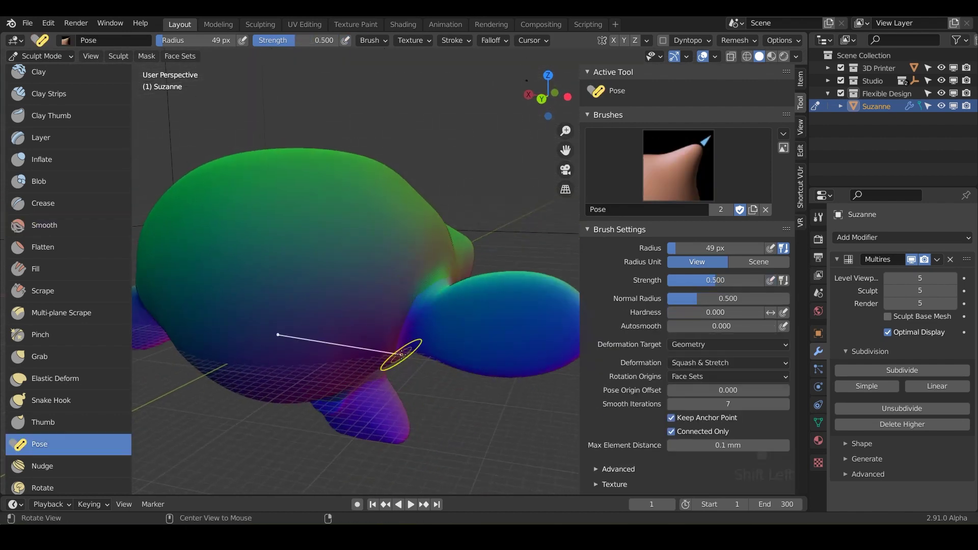
pyautogui.moveTo(400, 354); pyautogui.dragTo(367, 331, button='middle')
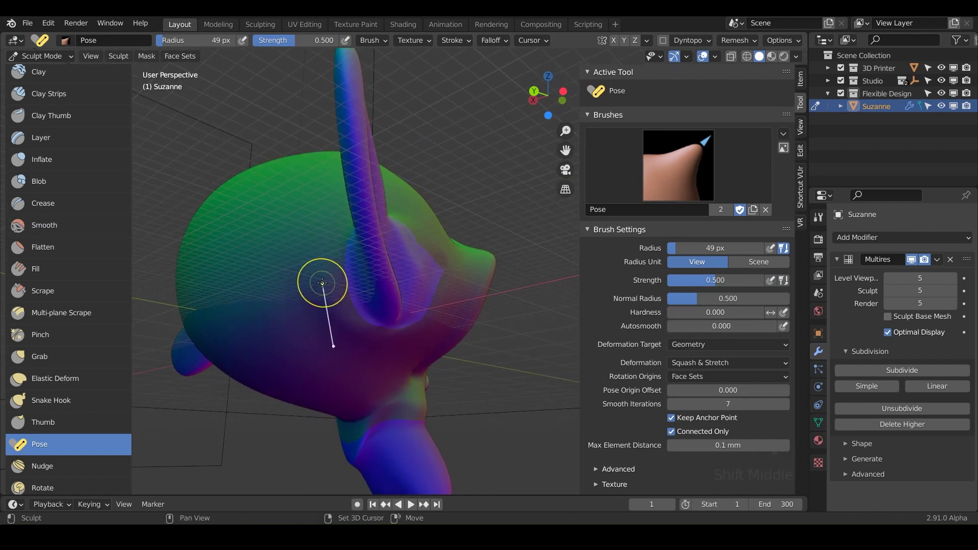
pyautogui.keyDown('shift'); pyautogui.moveTo(323, 291); pyautogui.dragTo(356, 312); pyautogui.keyUp('shift')
pyautogui.moveTo(356, 313)
pyautogui.mouseDown(button='middle')
pyautogui.moveTo(382, 364)
pyautogui.moveTo(415, 357)
pyautogui.moveTo(411, 332)
pyautogui.moveTo(346, 334)
pyautogui.mouseUp(button='middle')
# Step: Smooth the face set boundary between Suzanne's face and the posed muzzle below the nose
pyautogui.moveTo(434, 336); pyautogui.dragTo(354, 266, button='middle')
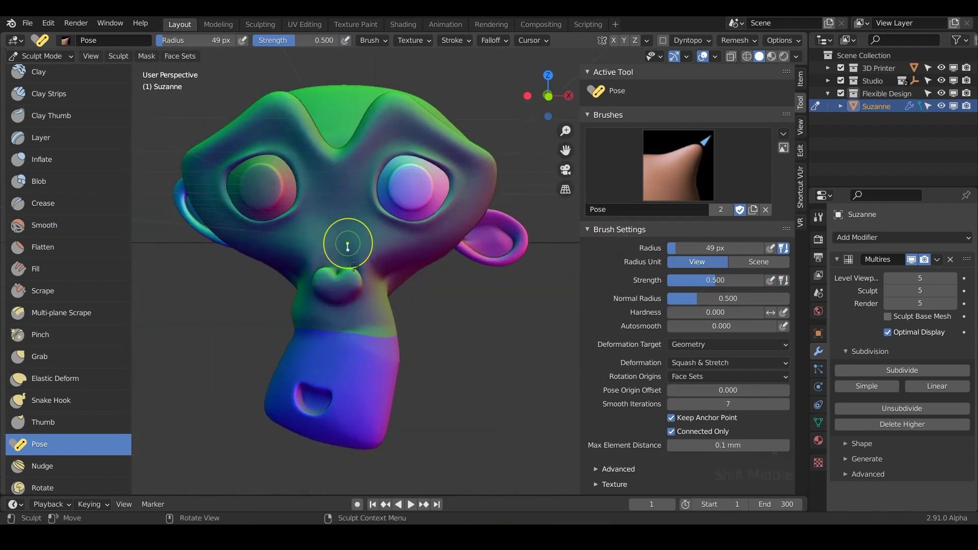
pyautogui.keyDown('shift'); pyautogui.moveTo(356, 348); pyautogui.dragTo(463, 321, button='middle'); pyautogui.keyUp('shift')
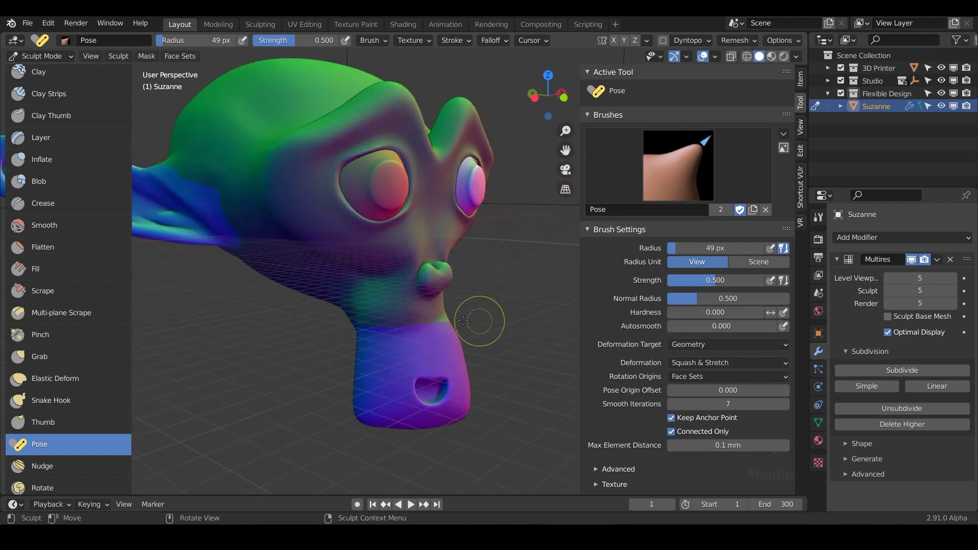
pyautogui.keyDown('shift'); pyautogui.moveTo(394, 351); pyautogui.dragTo(398, 295, button='middle'); pyautogui.keyUp('shift')
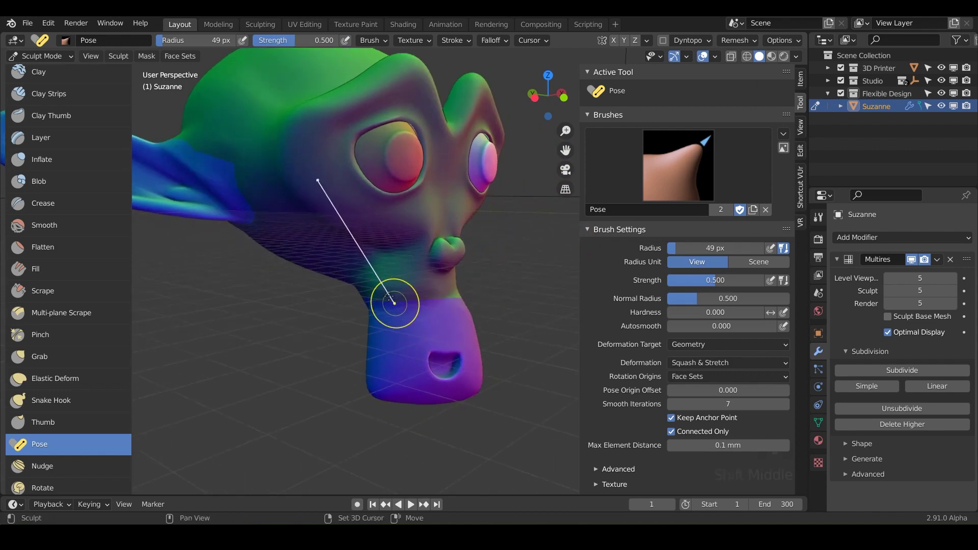
pyautogui.keyDown('shift'); pyautogui.moveTo(389, 297); pyautogui.dragTo(384, 290); pyautogui.keyUp('shift')
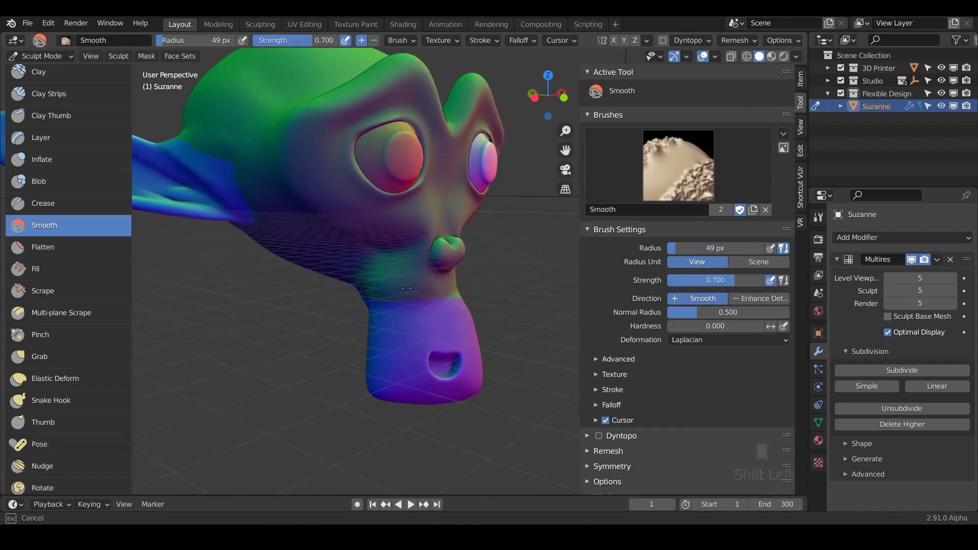
pyautogui.keyDown('shift'); pyautogui.moveTo(391, 253); pyautogui.dragTo(380, 270); pyautogui.keyUp('shift')
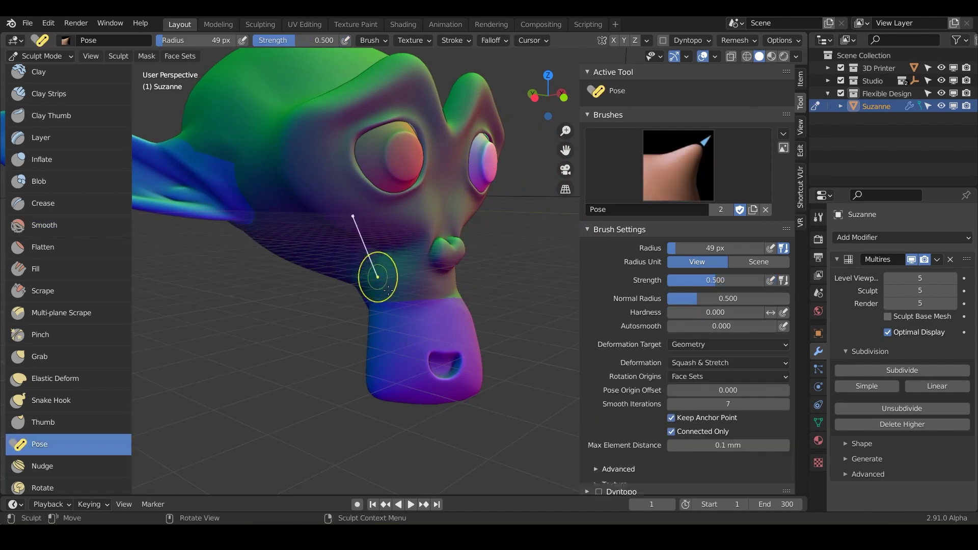